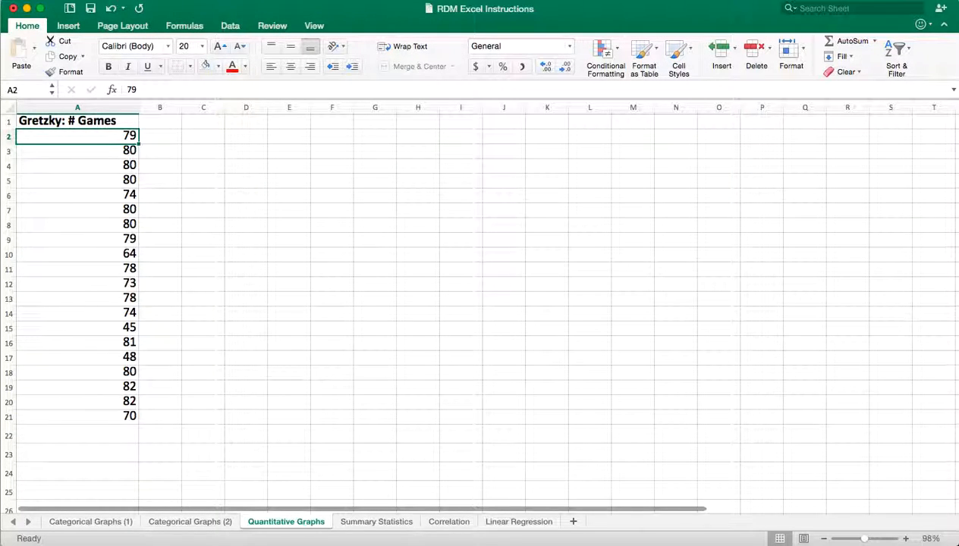
Step: Check that the Analysis ToolPak add-in is enabled and confirm the add-in selection
left_click(253, 3)
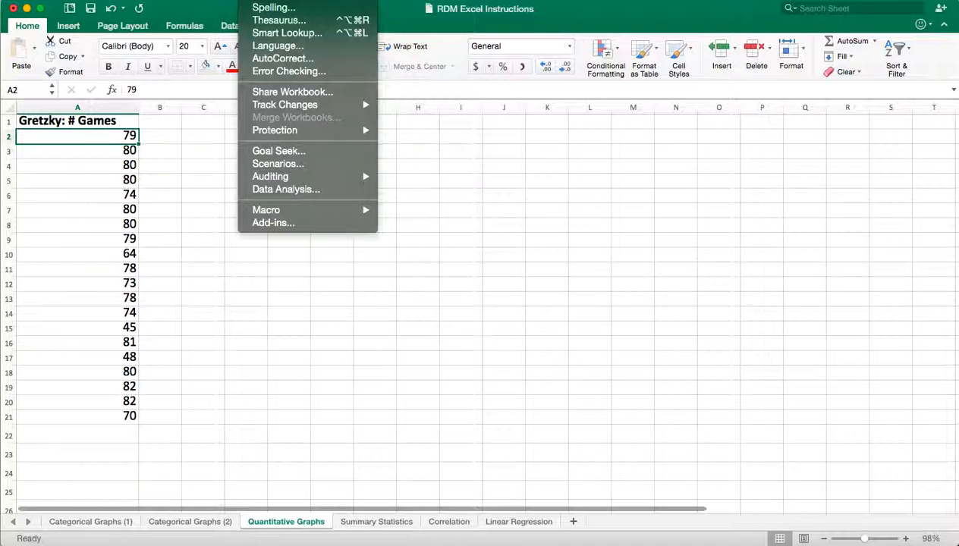
left_click(272, 224)
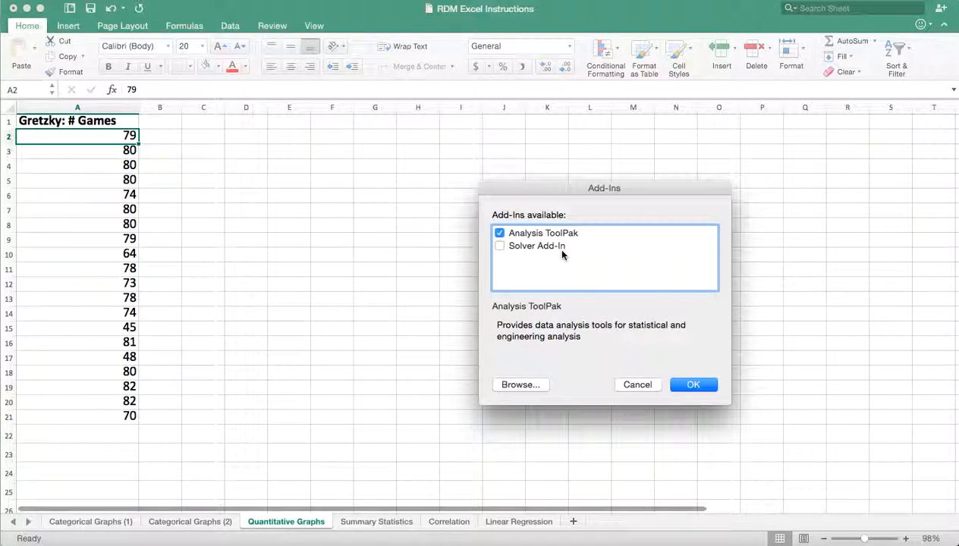
left_click(690, 384)
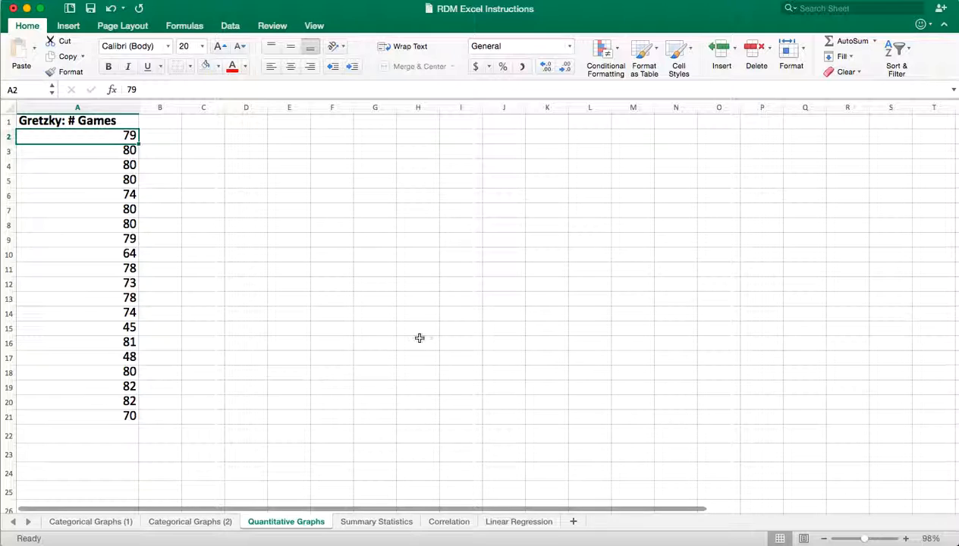
Step: Start the Histogram data analysis tool and set its input range to the Gretzky games column, A1:A21
left_click(233, 27)
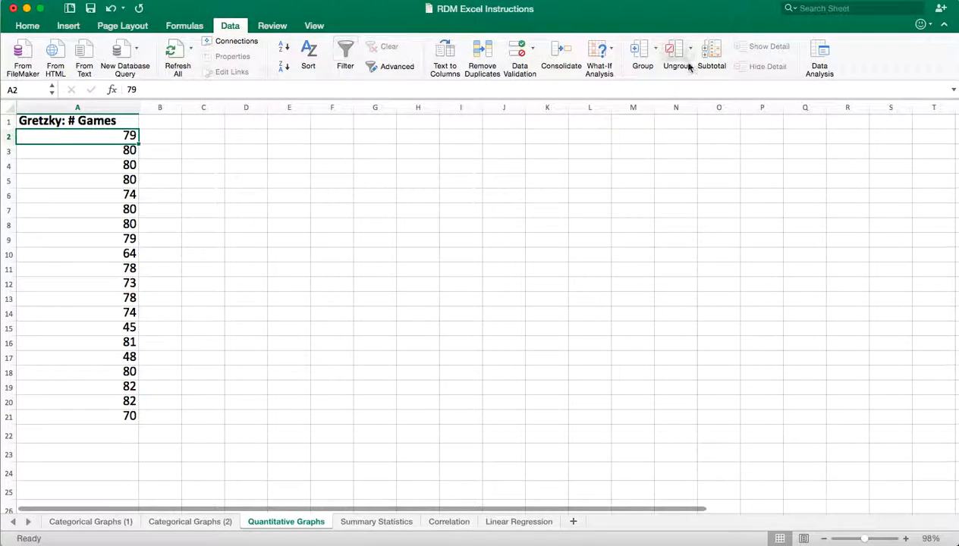
left_click(818, 57)
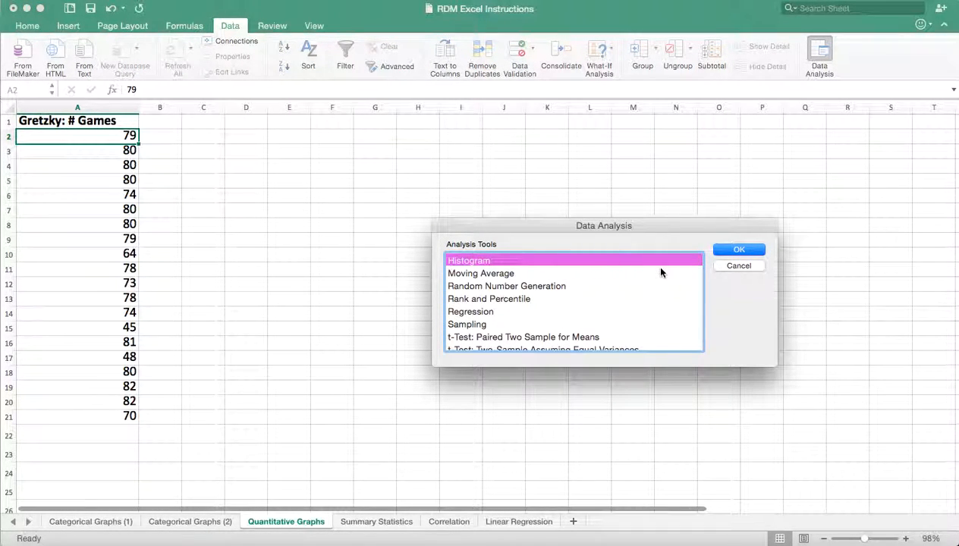
left_click(725, 253)
left_click(723, 252)
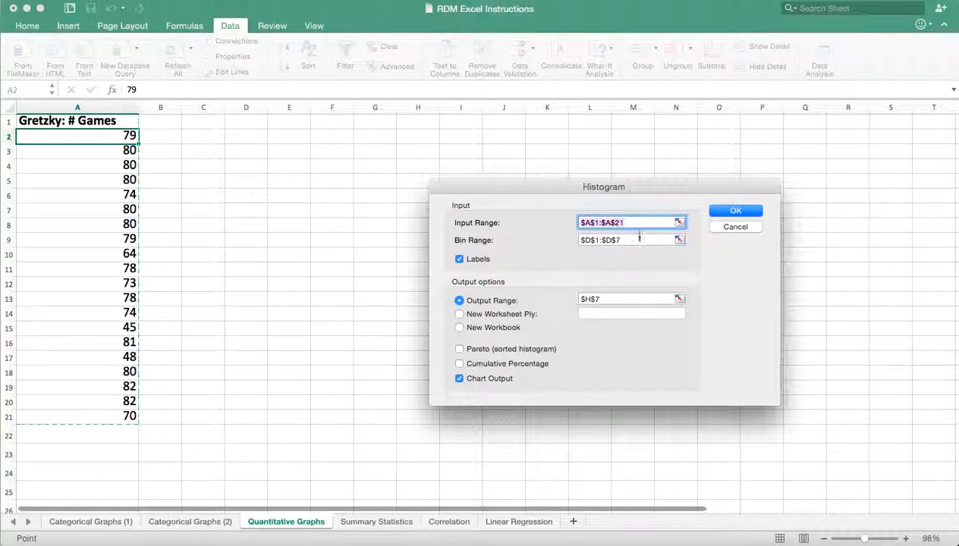
left_click(679, 223)
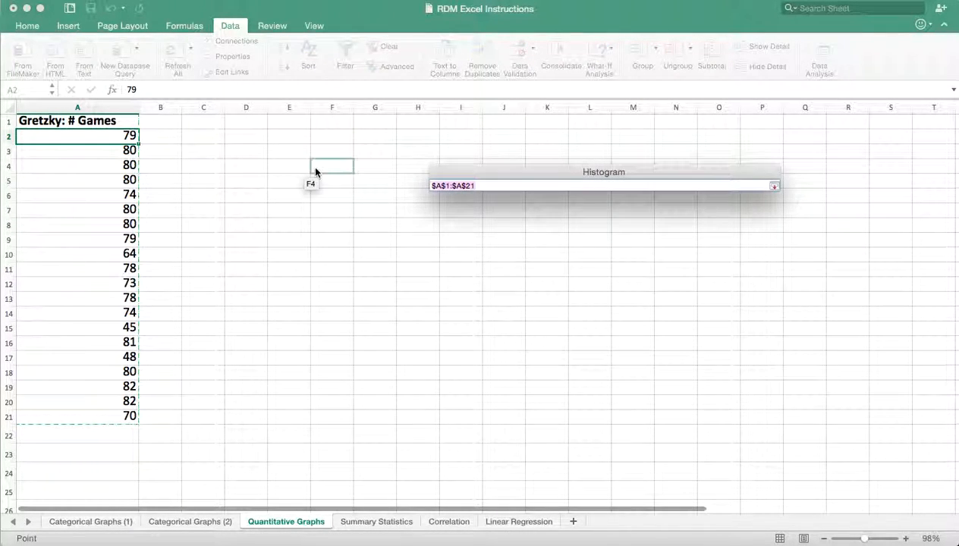
left_click(92, 121)
left_click_drag(92, 122, 125, 416)
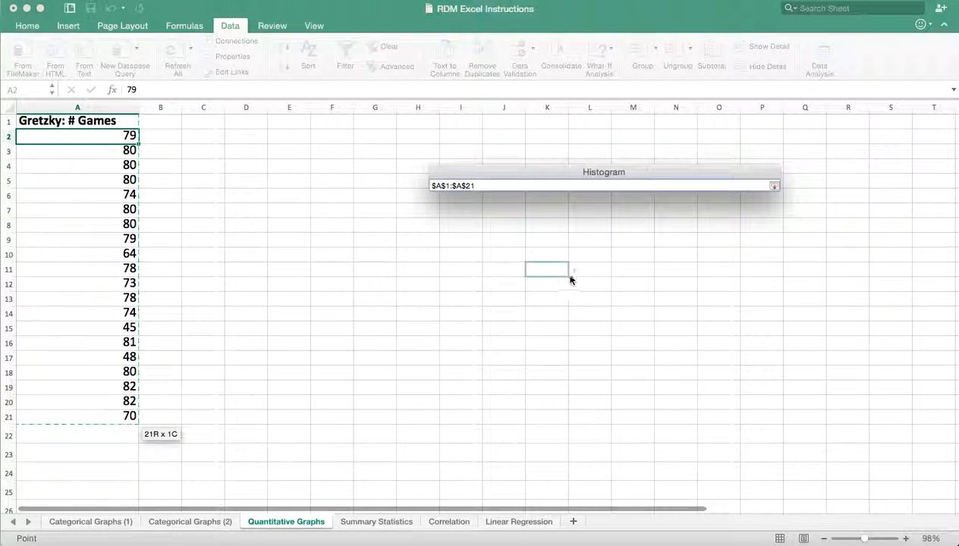
left_click(774, 186)
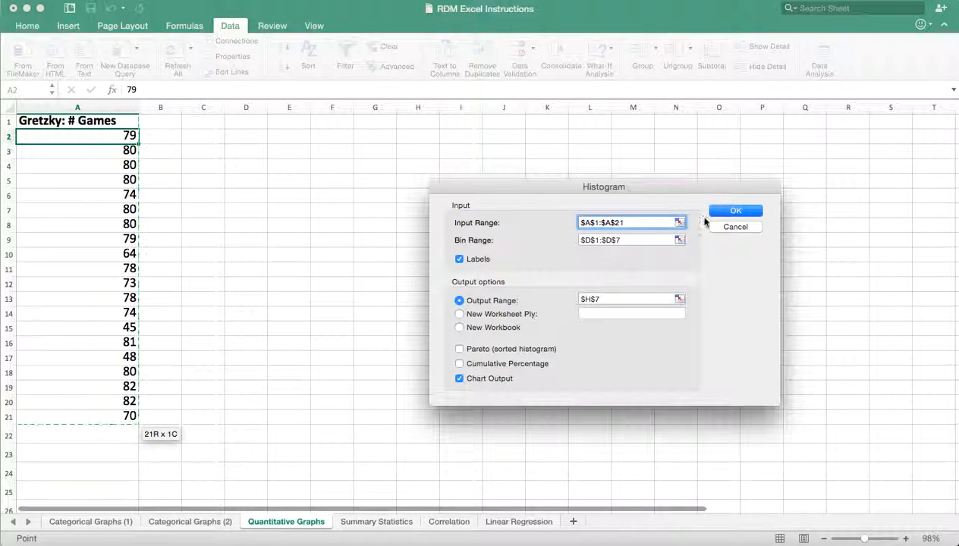
Step: Clear the histogram's bin range so that it is left blank
left_click(679, 240)
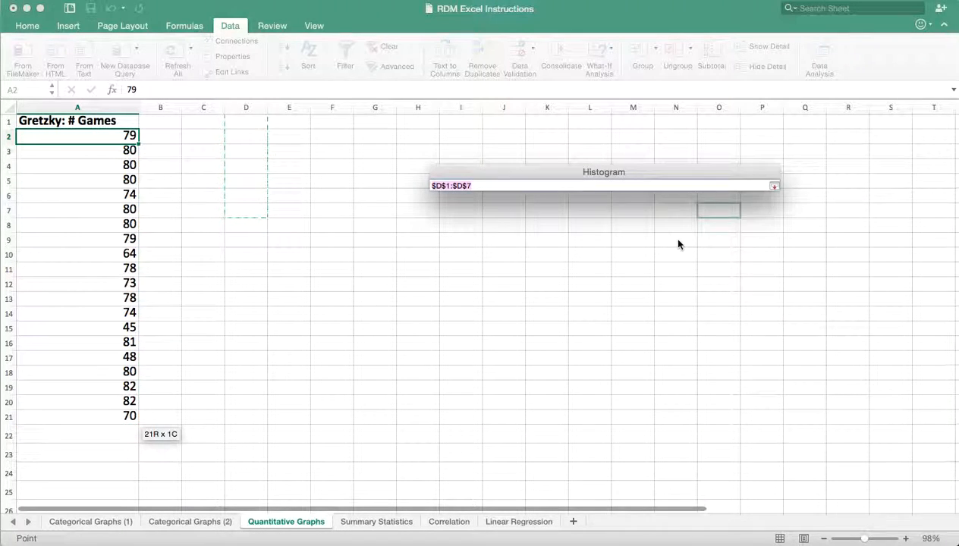
key("BackSpace")
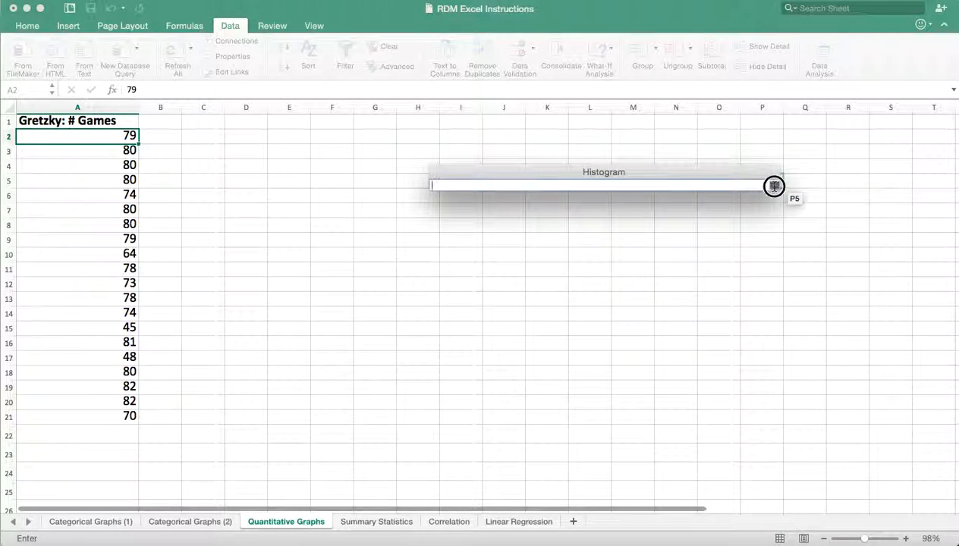
left_click(774, 186)
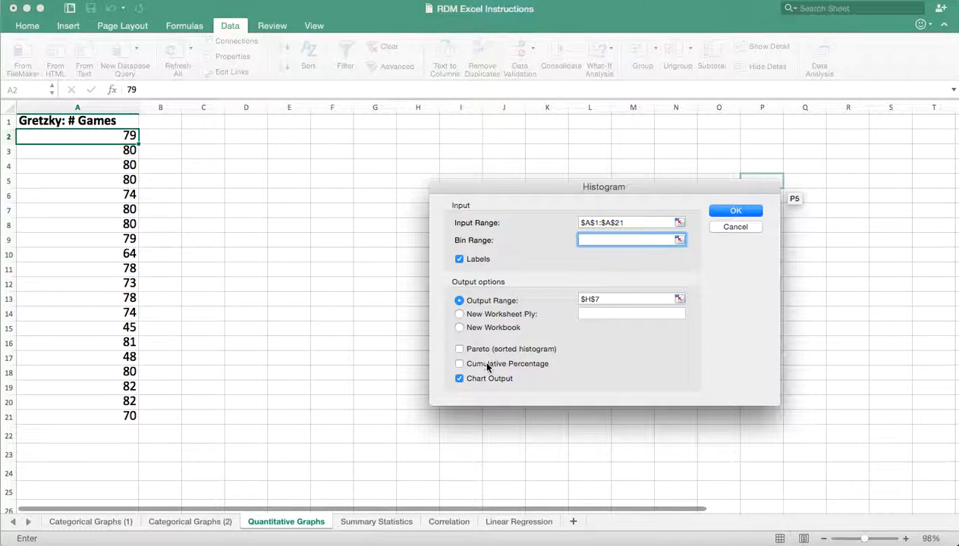
Step: Set the output range to cell D1 and generate the histogram with labels and chart output on
left_click(679, 299)
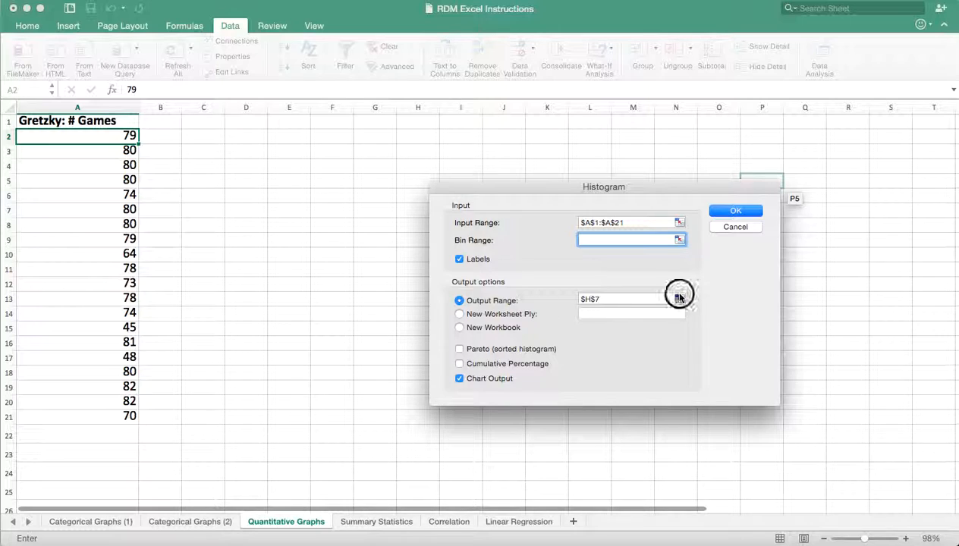
left_click(255, 127)
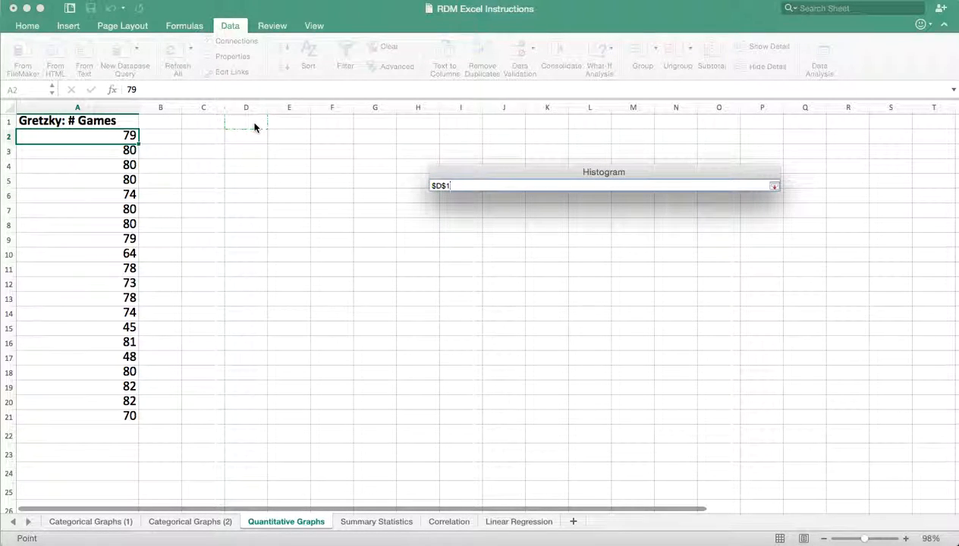
left_click(774, 186)
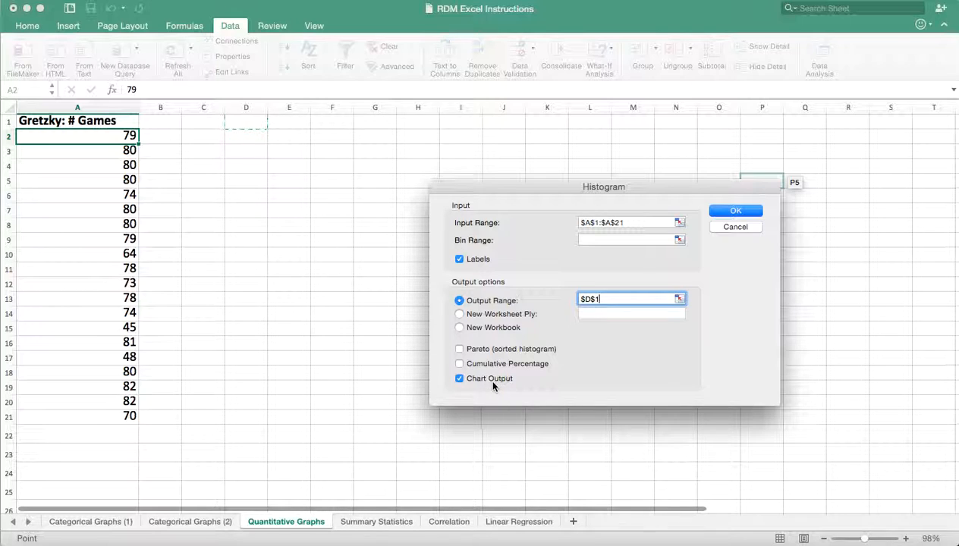
left_click(727, 211)
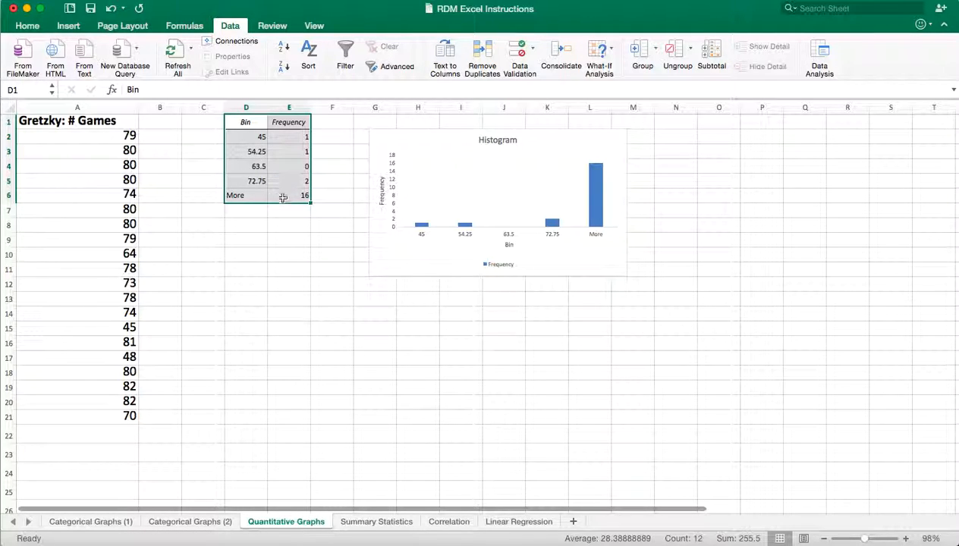
left_click(257, 152)
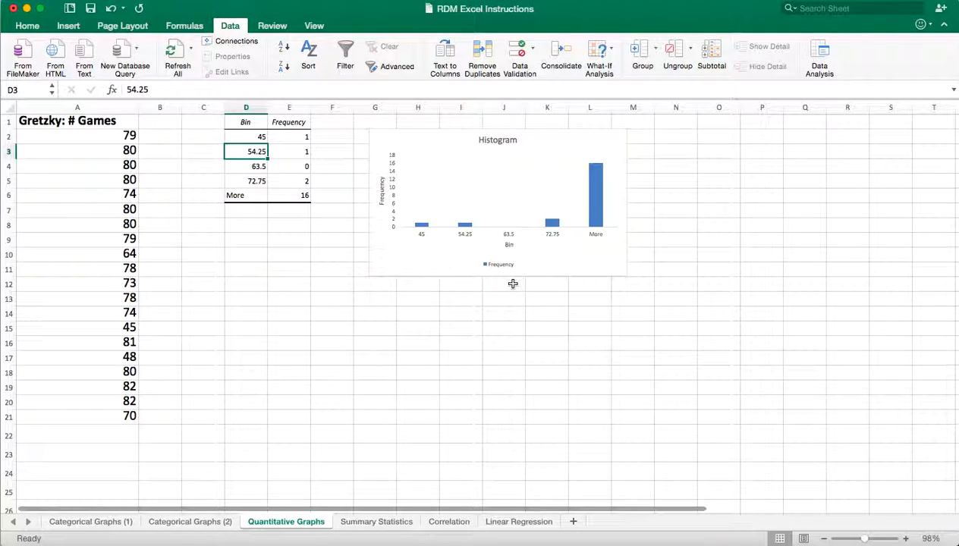
Step: Change the histogram's chart title to "Gretzky: # Games / season"
left_click(480, 140)
left_click_drag(481, 140, 522, 140)
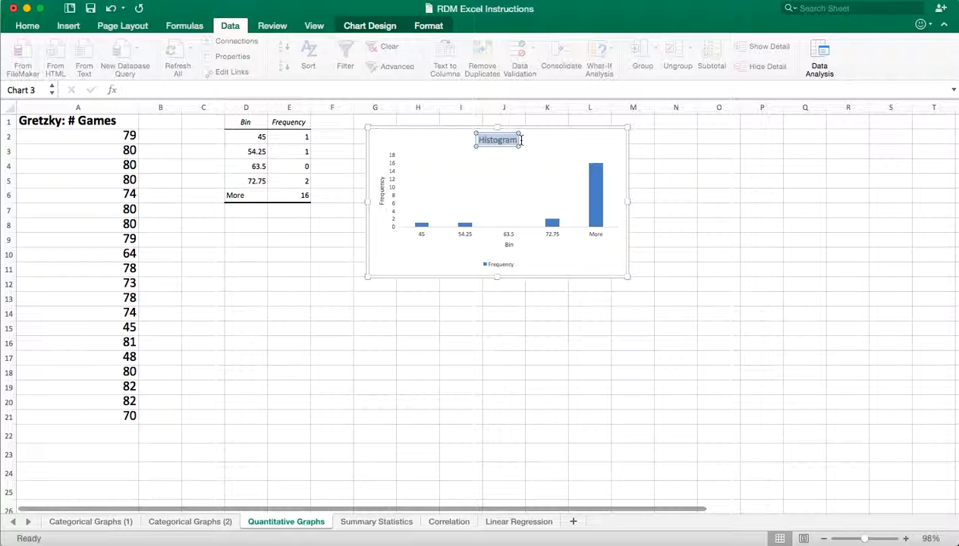
type("Gretzky: # Games / Season")
Step: Change the histogram's horizontal axis title to "# Games / season"
left_click(508, 244)
double_click(505, 244)
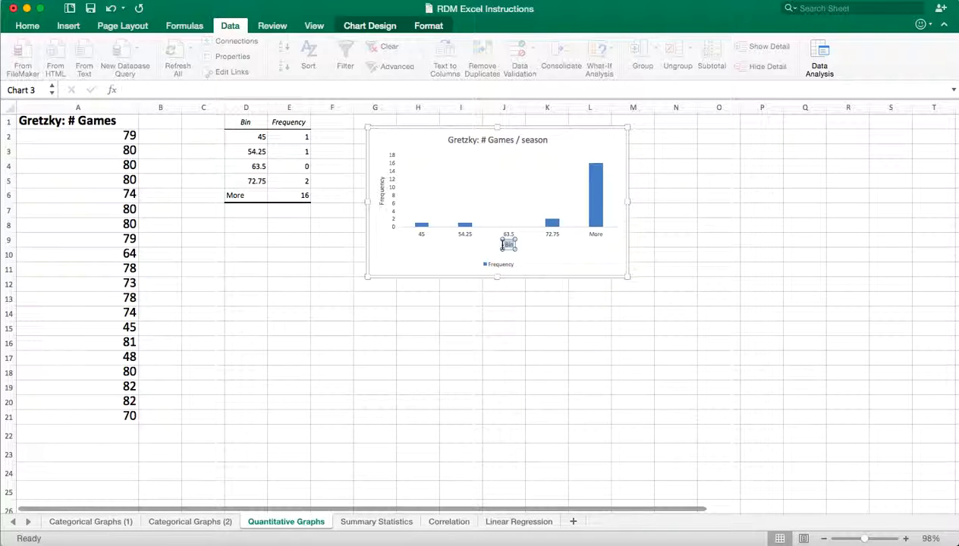
type("# Games / season")
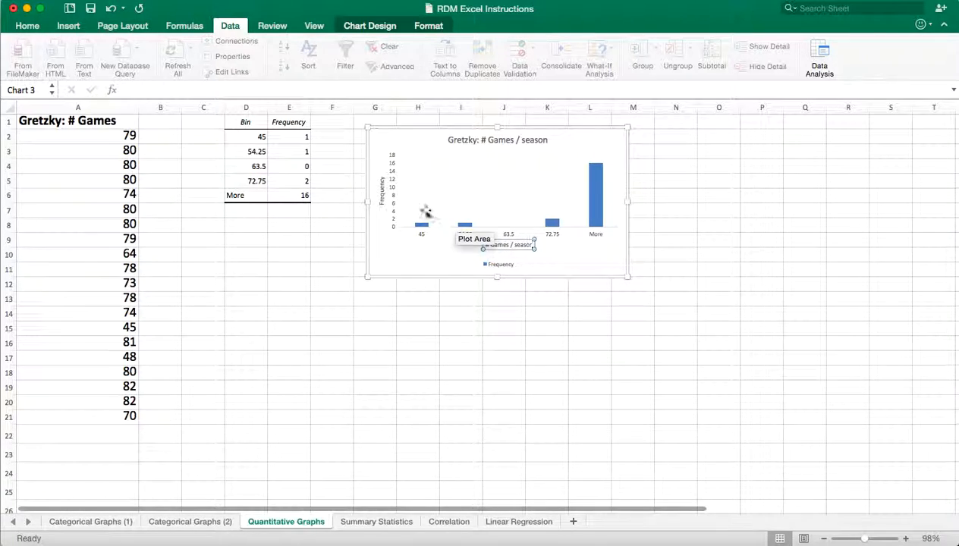
left_click(381, 190)
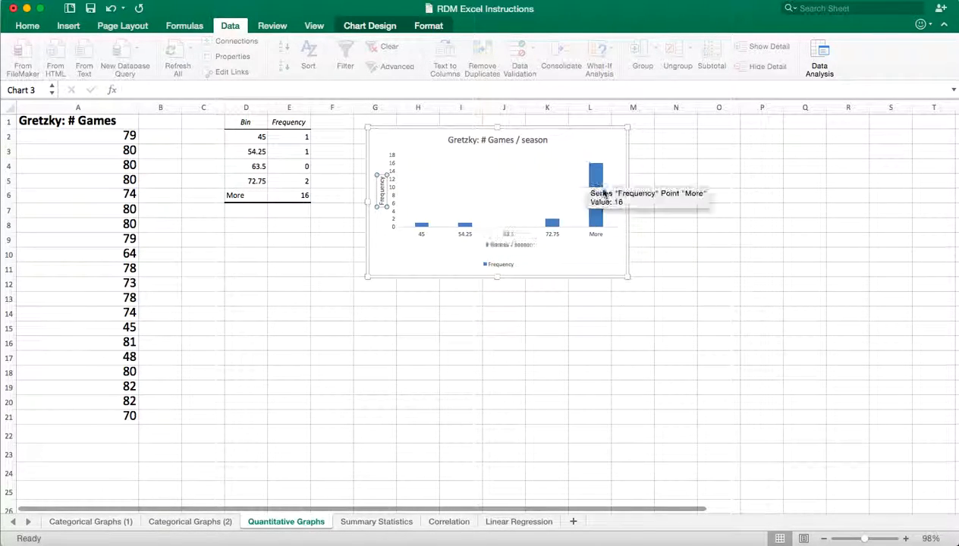
Step: Set the gap width of the histogram's Frequency series to 0% to close the spaces between the bars
mouse_move(596, 198)
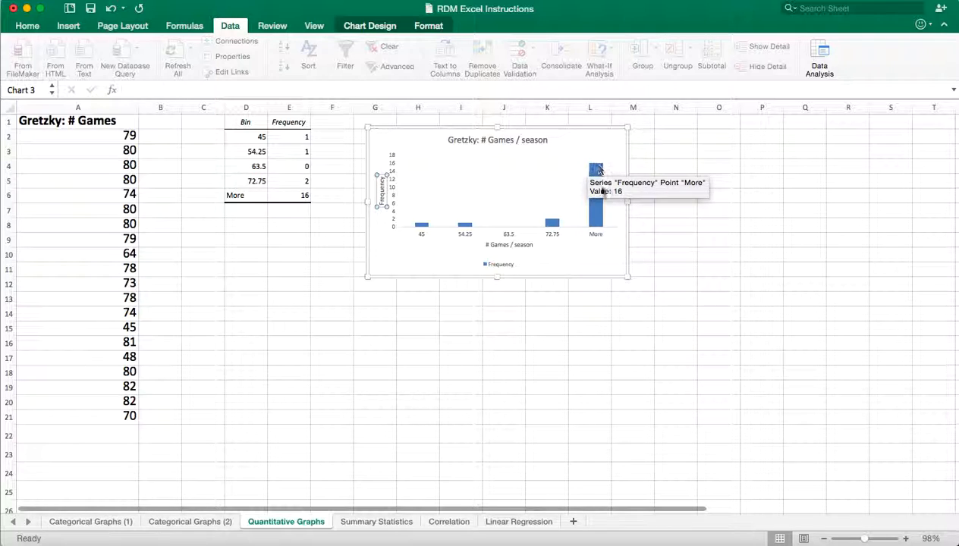
double_click(596, 189)
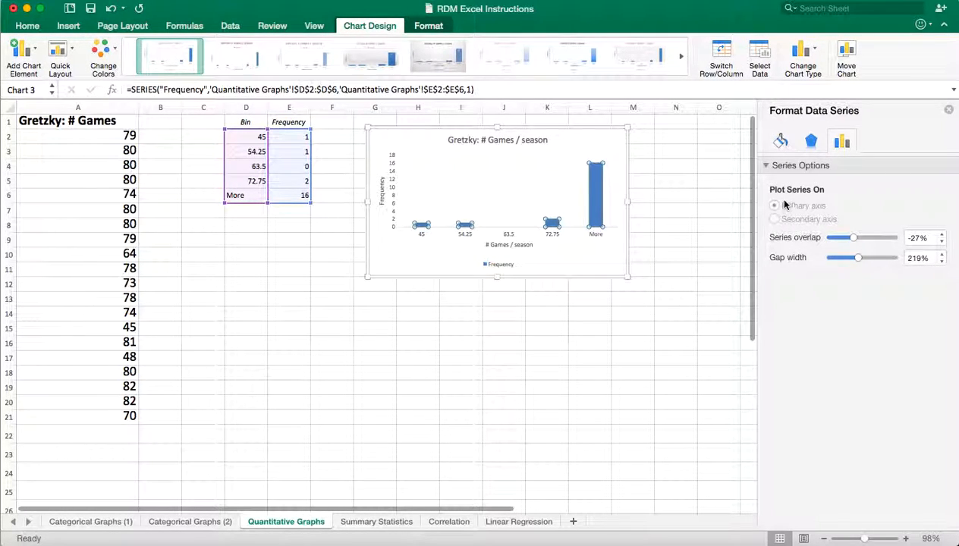
left_click_drag(857, 258, 825, 259)
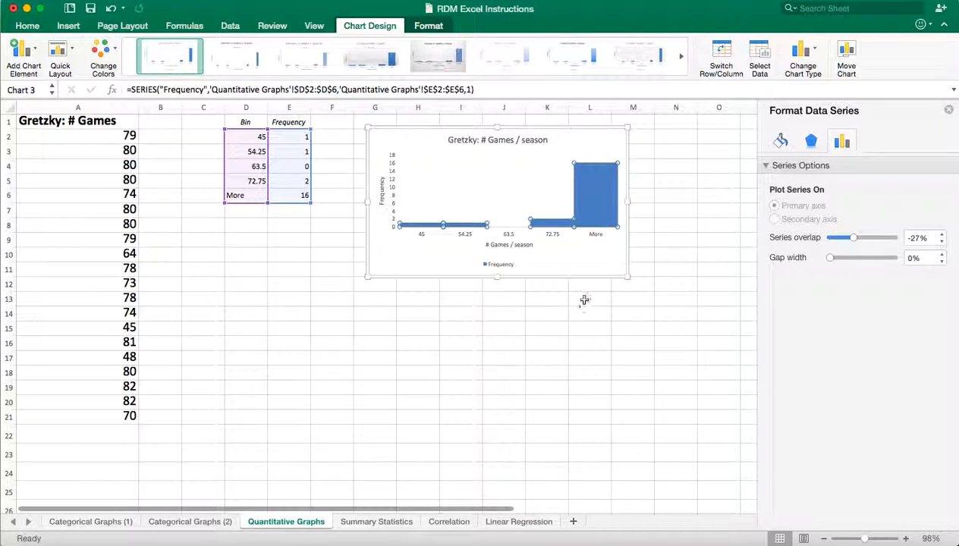
left_click(579, 267)
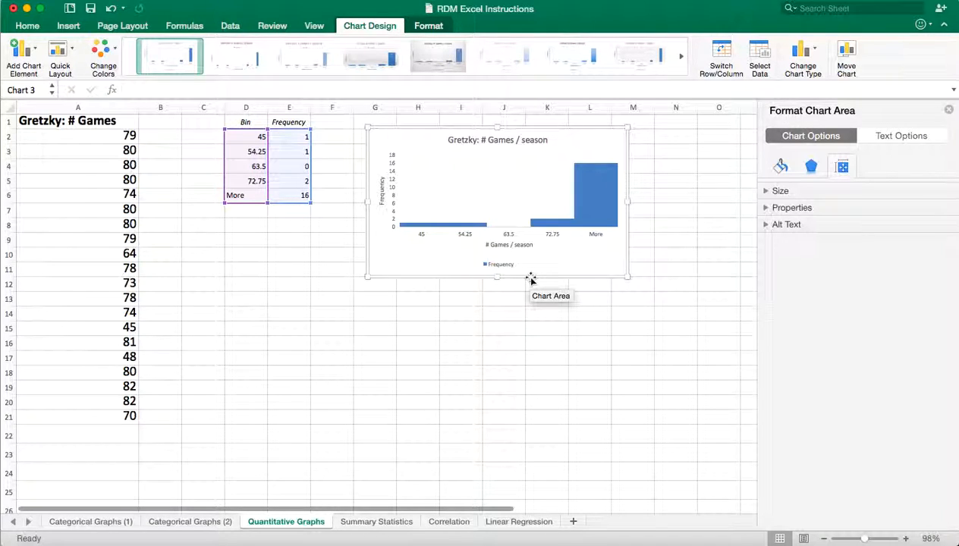
Step: Move the histogram's plot area up to the top of the chart
mouse_move(586, 191)
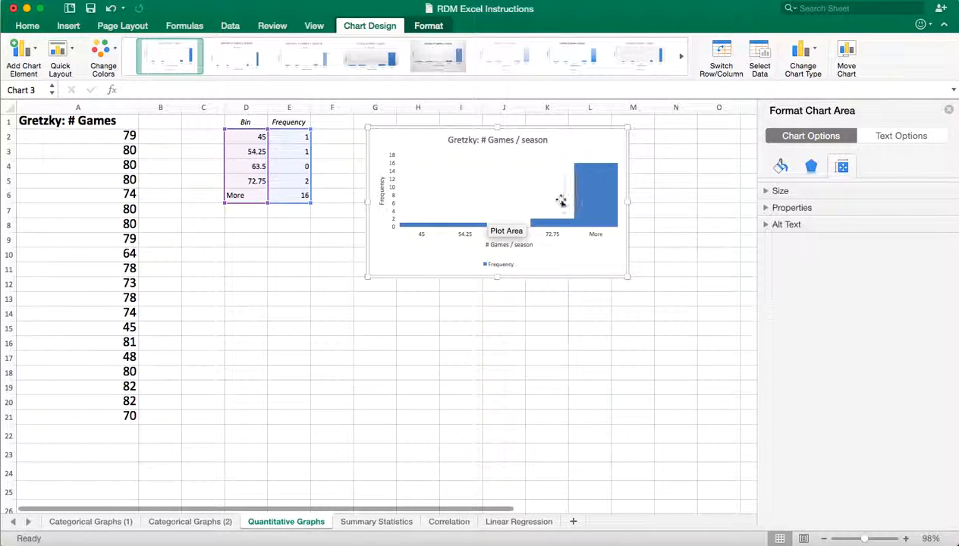
left_click_drag(553, 236, 552, 185)
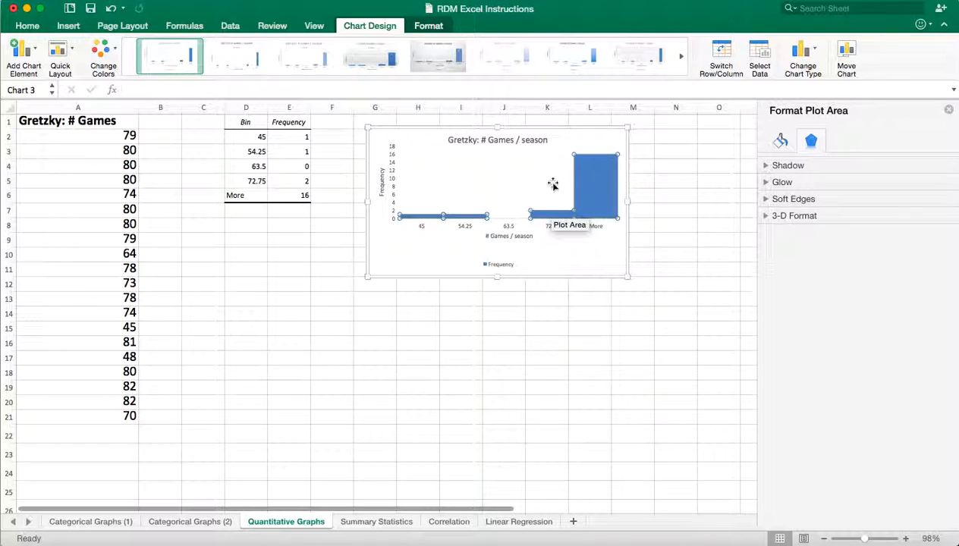
left_click(439, 217)
key("Escape")
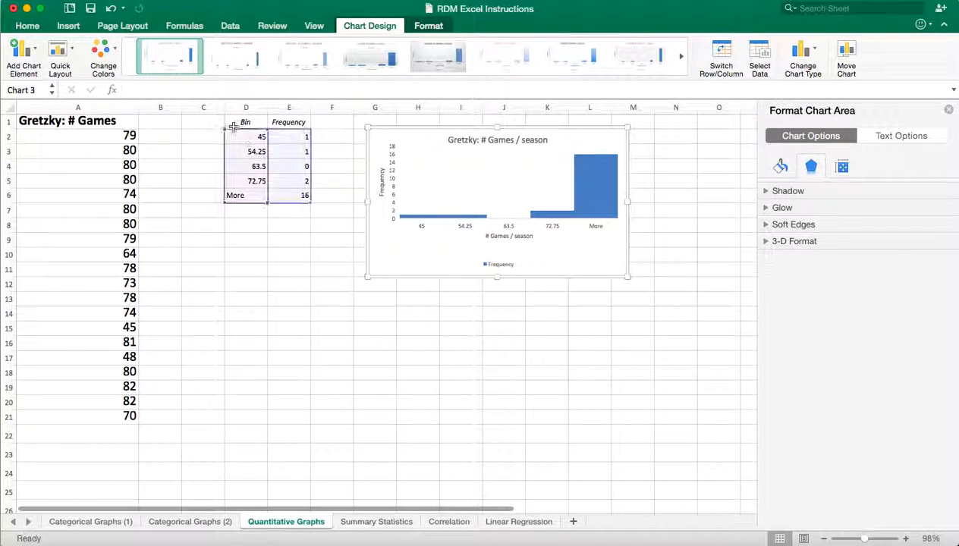
left_click(247, 152)
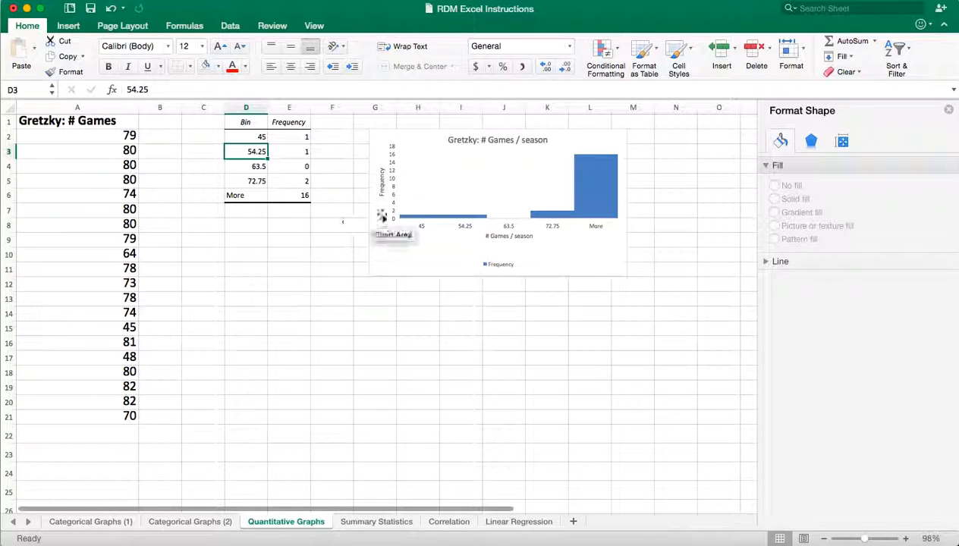
left_click_drag(430, 180, 438, 164)
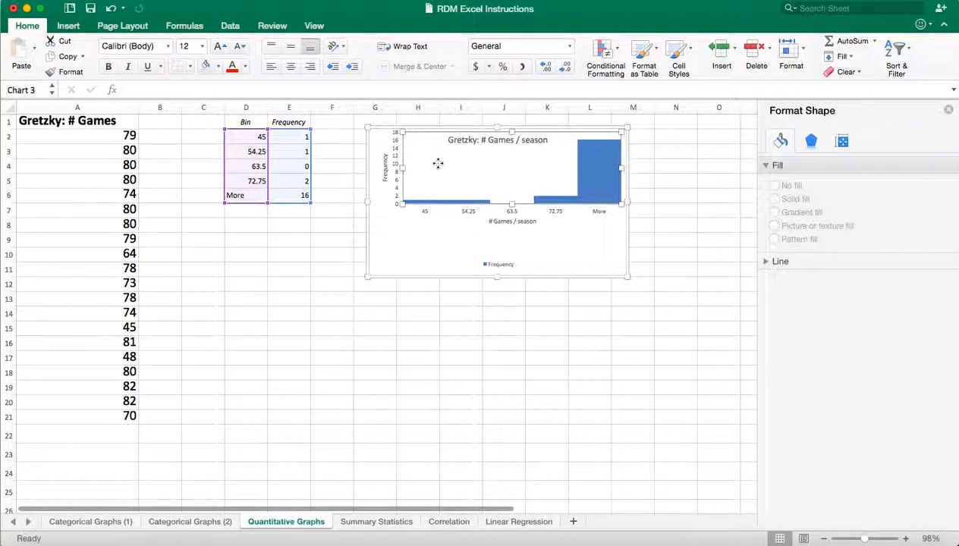
Step: Enter the heading "Bin" in cell D14 for a custom bin list
left_click(245, 268)
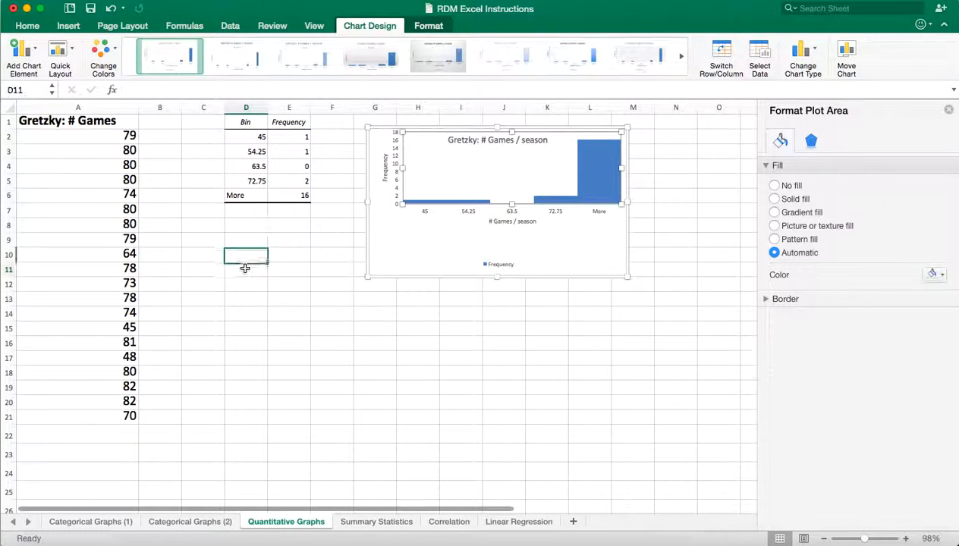
left_click(247, 311)
type("Bi")
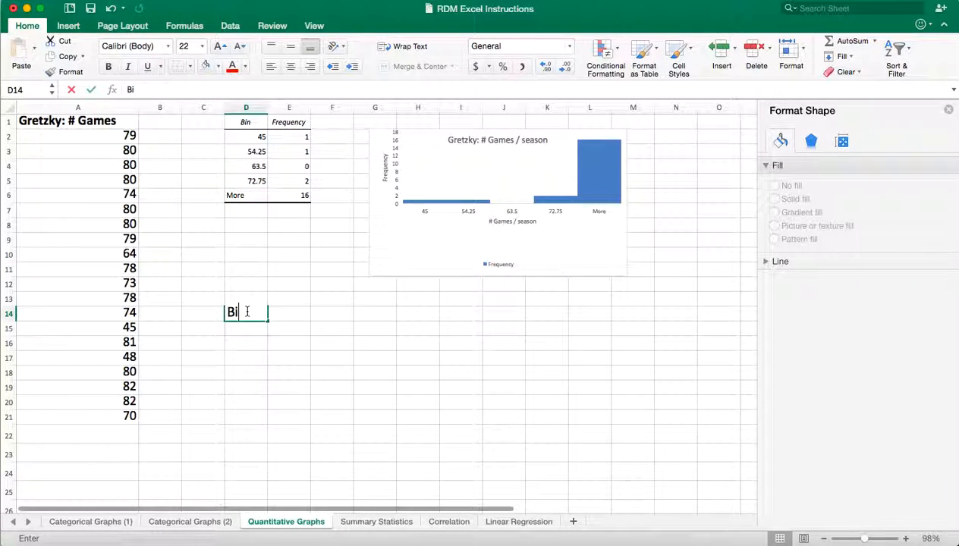
type("n")
key("Return")
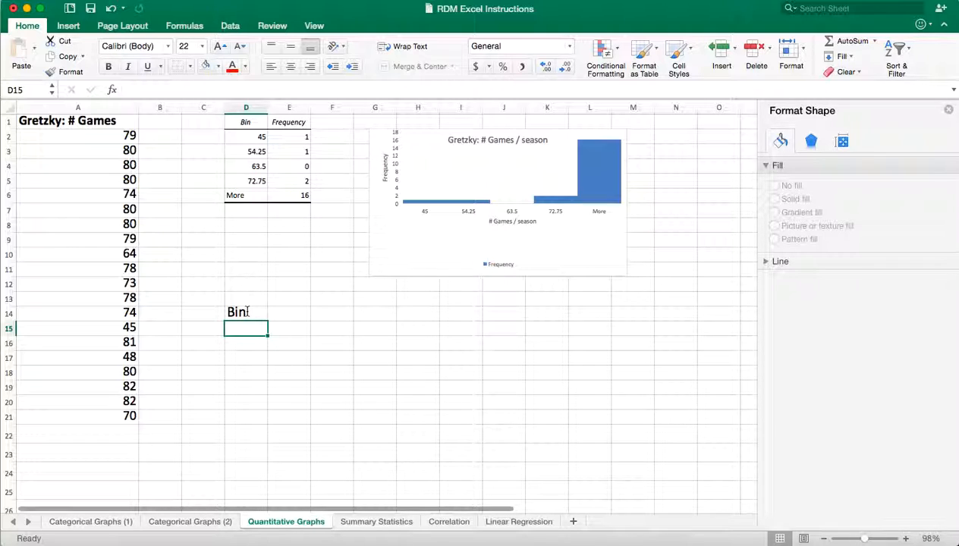
Step: Fill D15:D22 with the bin limits 50, 55, 60, 65, 70, 75, 80 and 85
type("50")
key("Return")
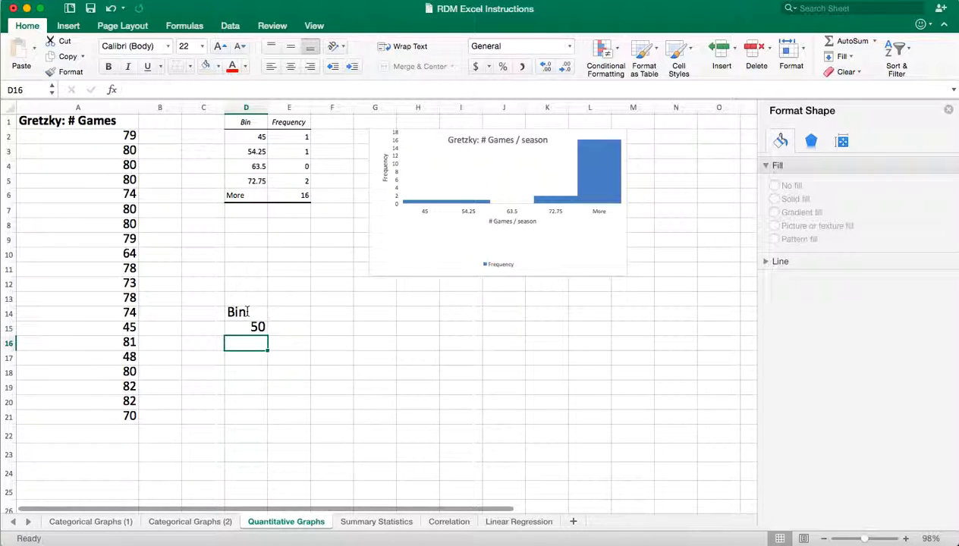
type("55")
key("Return")
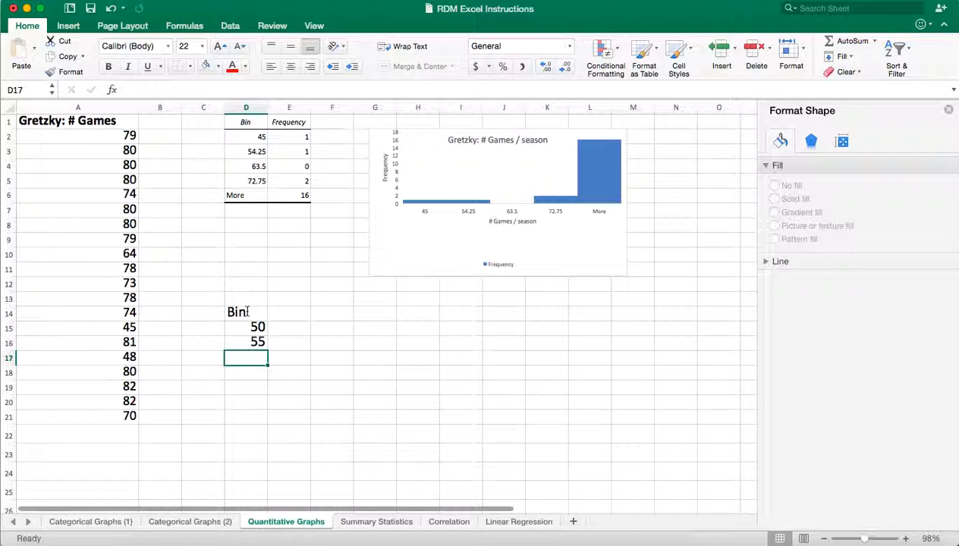
type("60")
key("Return")
type("65")
key("Return")
type("70")
key("Return")
type("75")
key("Return")
type("80")
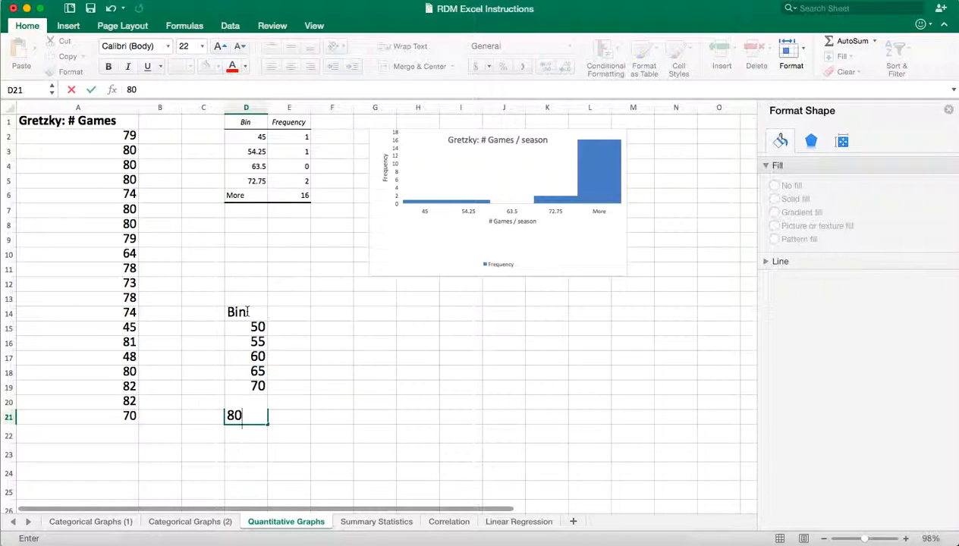
key("Return")
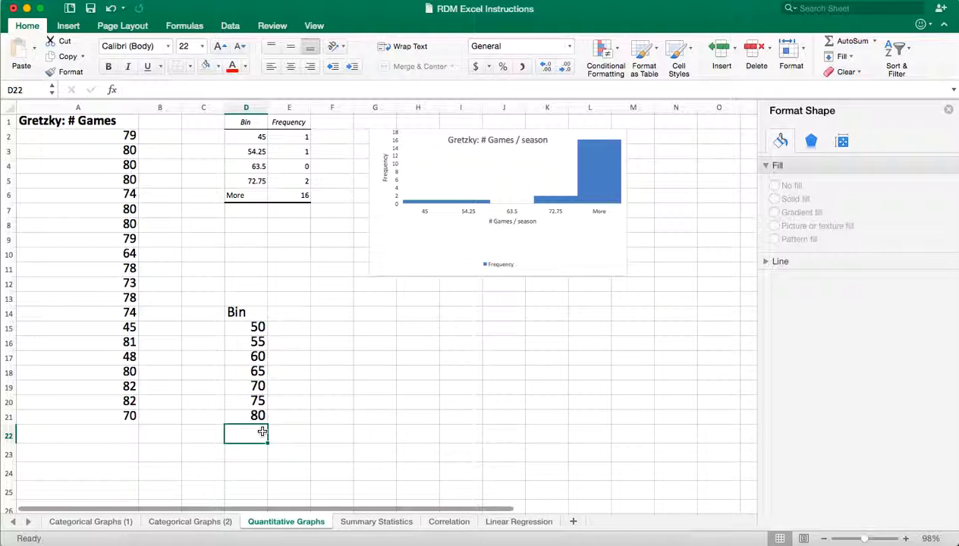
type("85")
key("Return")
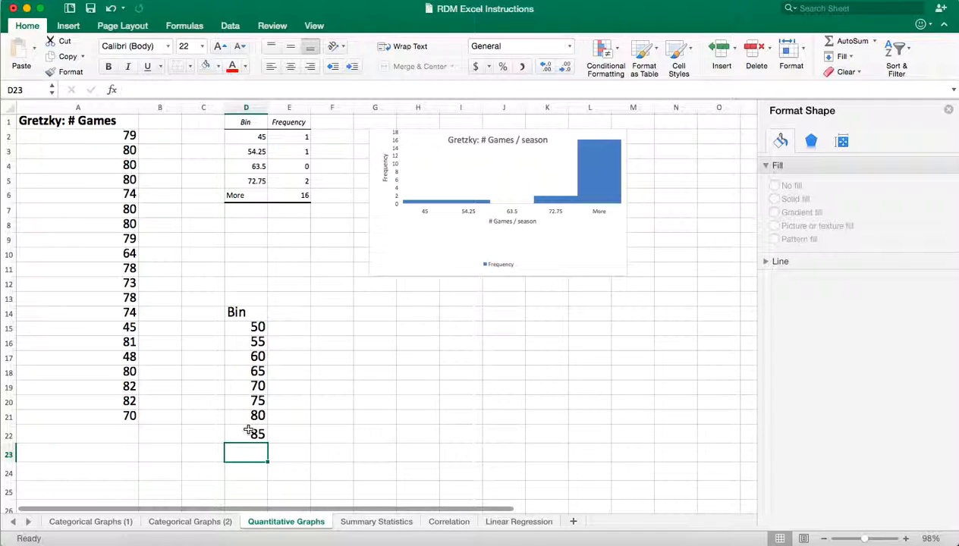
Step: Start another Histogram analysis from the data analysis tools and set its bin range to $D$14:$D$22
left_click(232, 28)
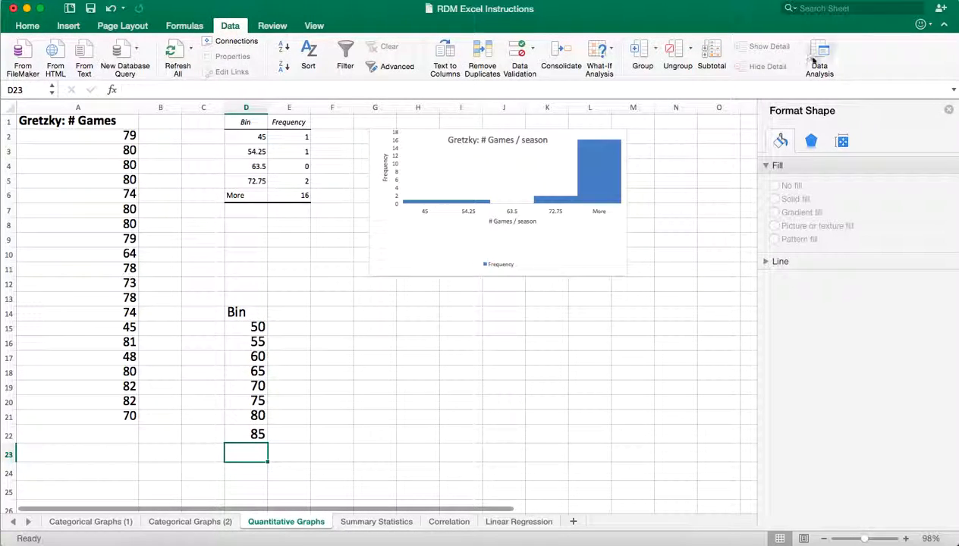
left_click(818, 60)
left_click(724, 253)
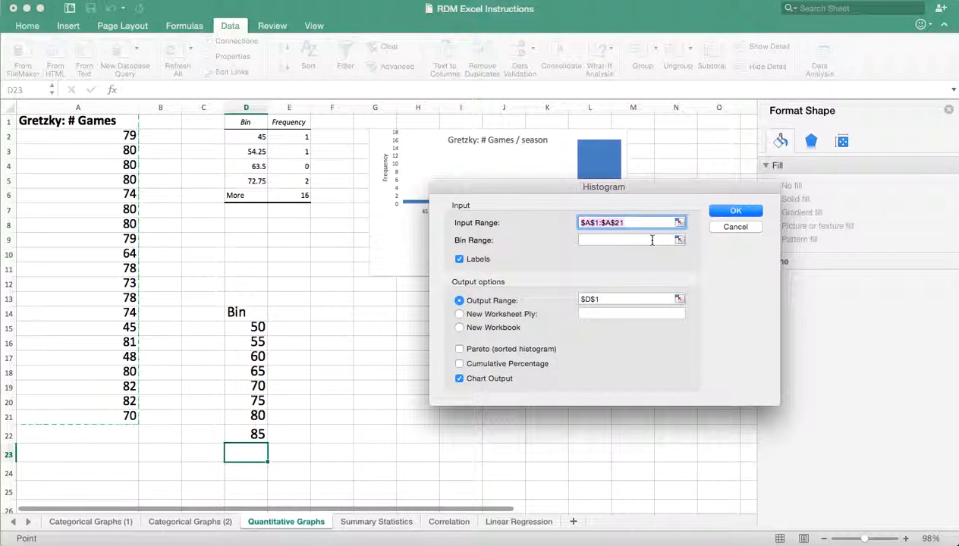
left_click(679, 241)
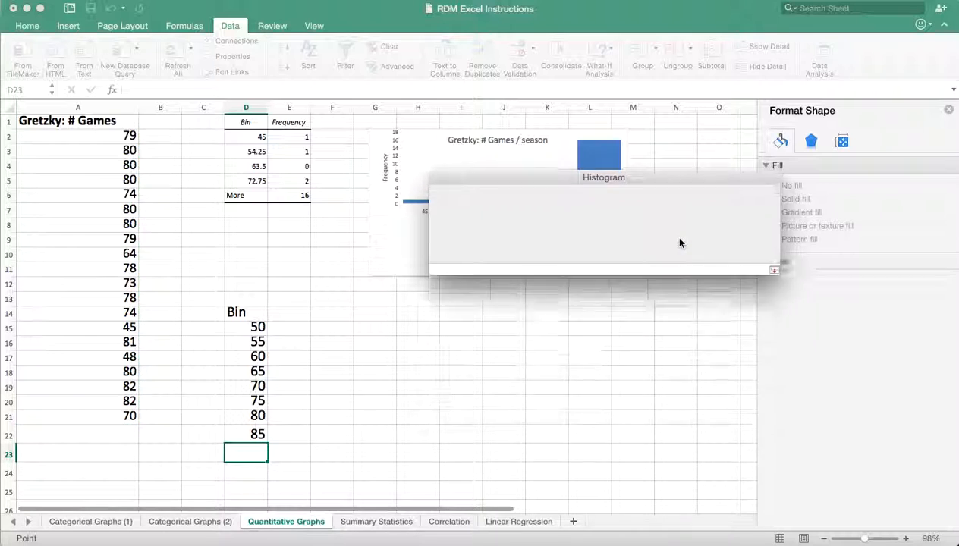
left_click_drag(253, 313, 244, 436)
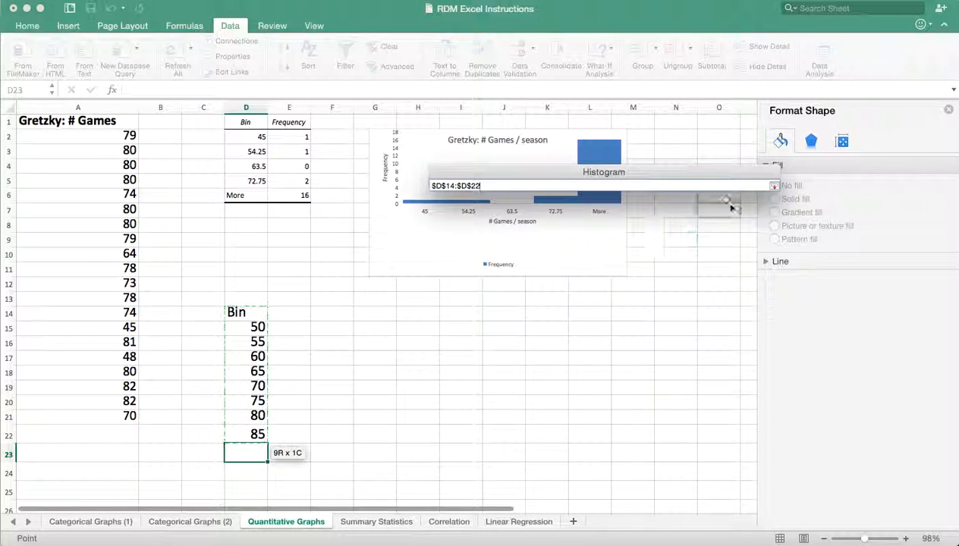
left_click(774, 186)
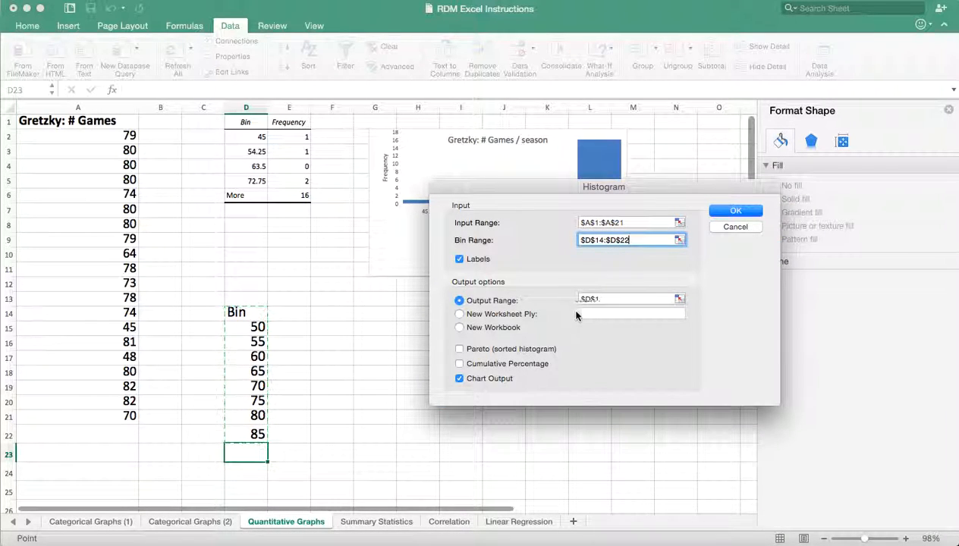
Step: Set the histogram's output range to $H$14 and generate the frequency table and chart
left_click(679, 300)
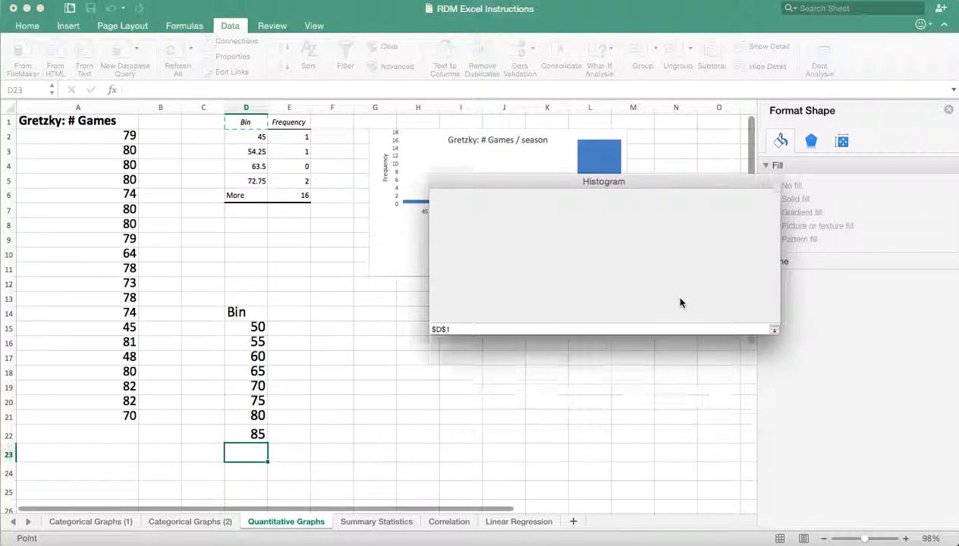
left_click(421, 315)
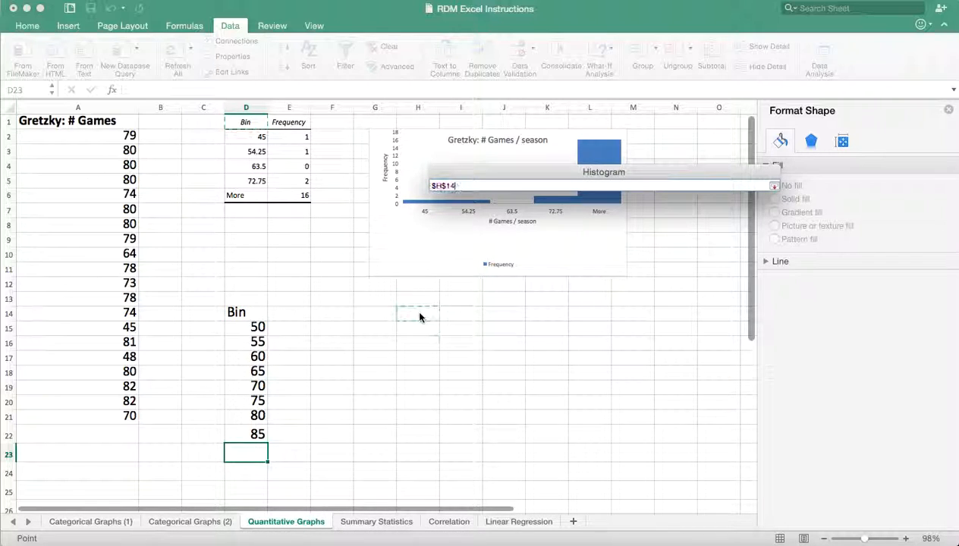
left_click(769, 185)
left_click(740, 212)
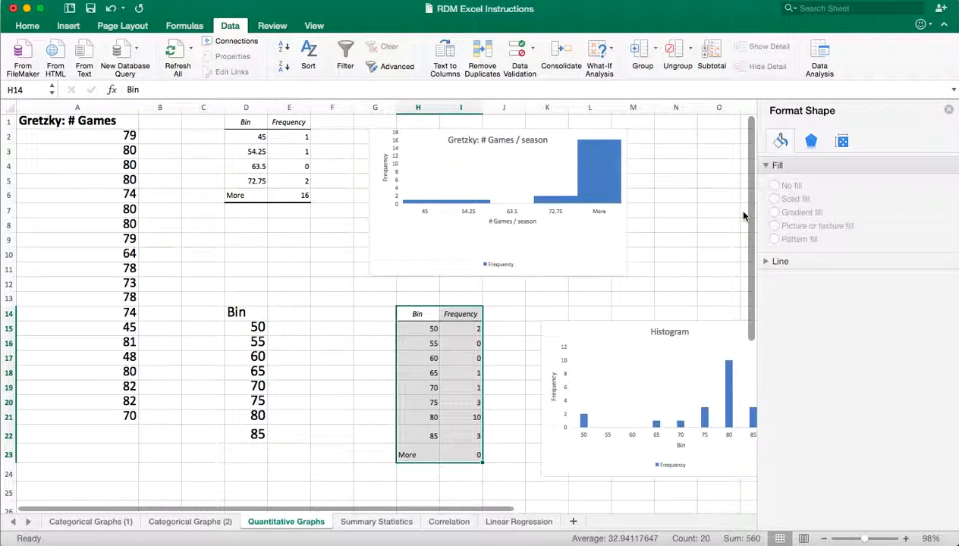
Step: Move the new histogram chart up and closer to its frequency table, with its upper edge near row 13
scroll(638, 260, "down", 2)
scroll(638, 260, "right", 2)
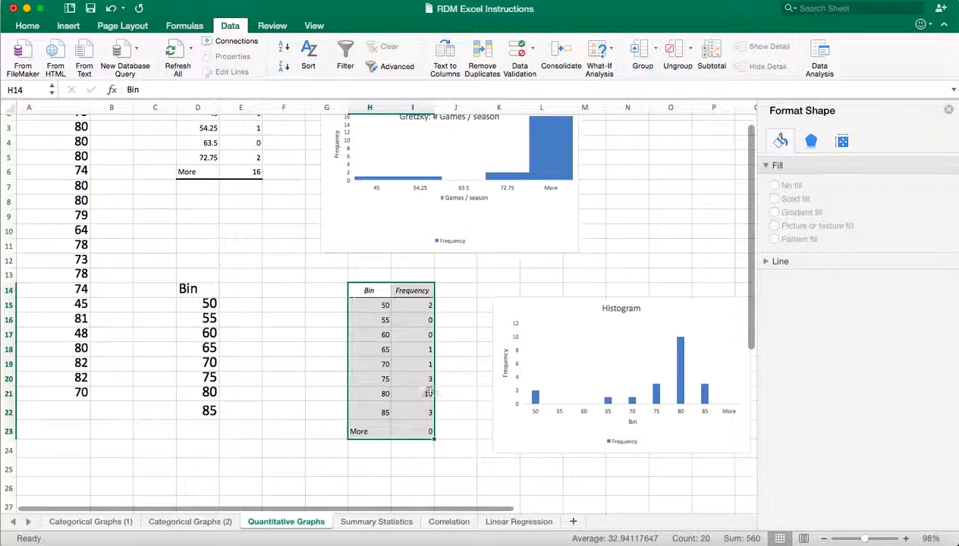
scroll(422, 406, "up", 2)
scroll(422, 406, "left", 1)
scroll(422, 410, "left", 2)
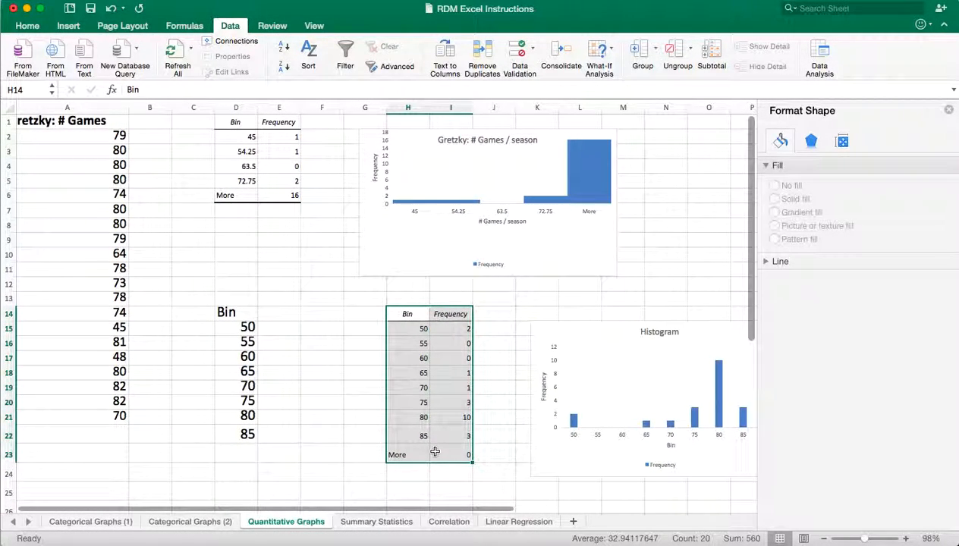
left_click(410, 418)
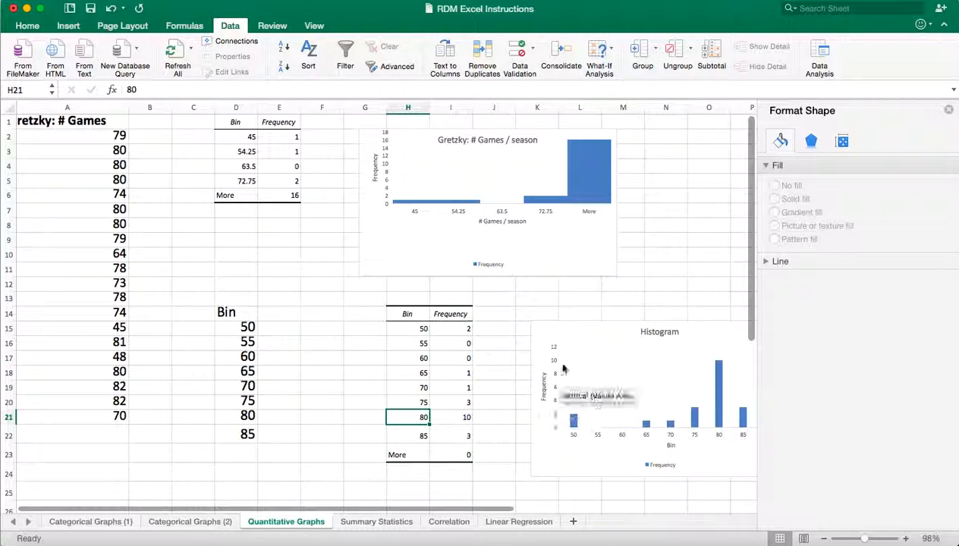
left_click_drag(595, 364, 535, 299)
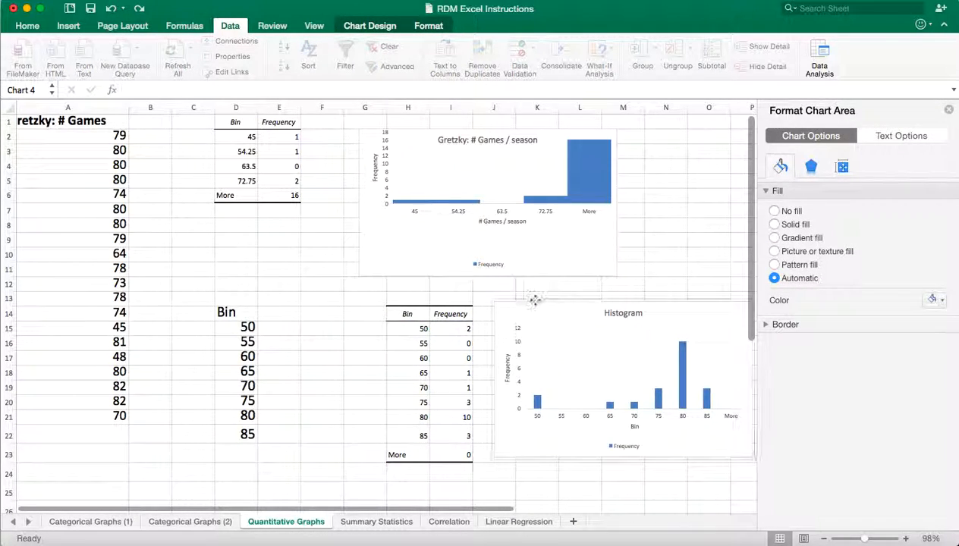
Step: Change the new histogram's chart title to "Gretzky: # Games / season"
left_click(614, 311)
double_click(614, 311)
type("Gretz")
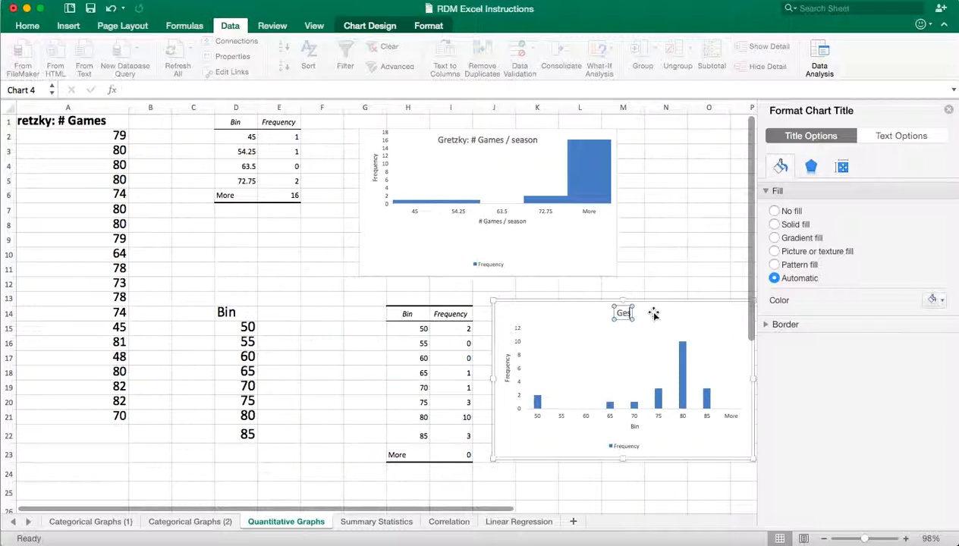
type("ky:")
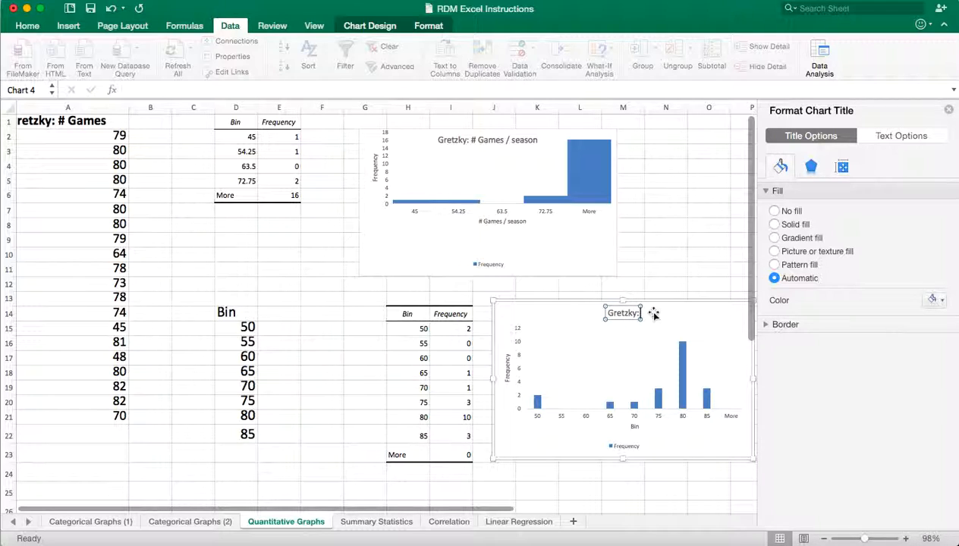
type(" # Games / season")
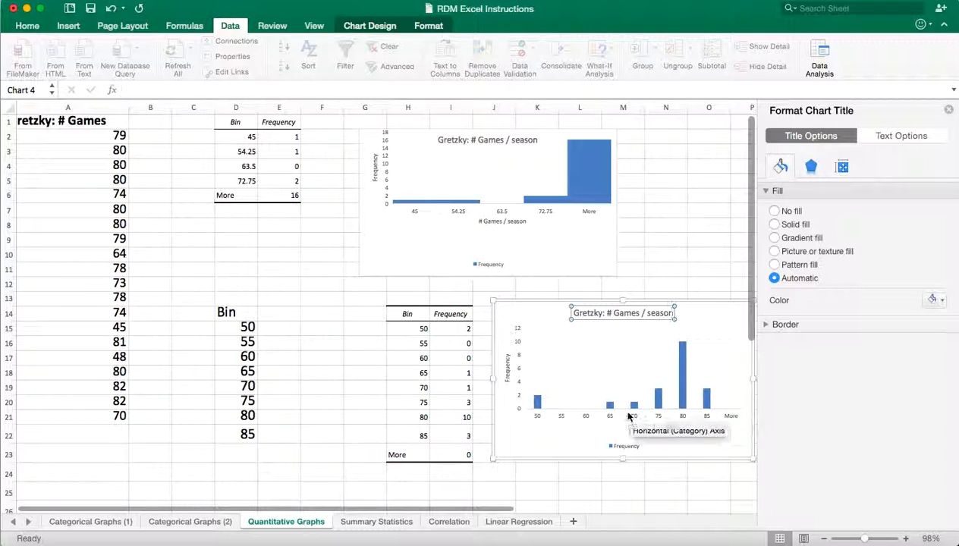
Step: Change the new histogram's horizontal axis title from Bin to "# Games / season"
left_click(635, 430)
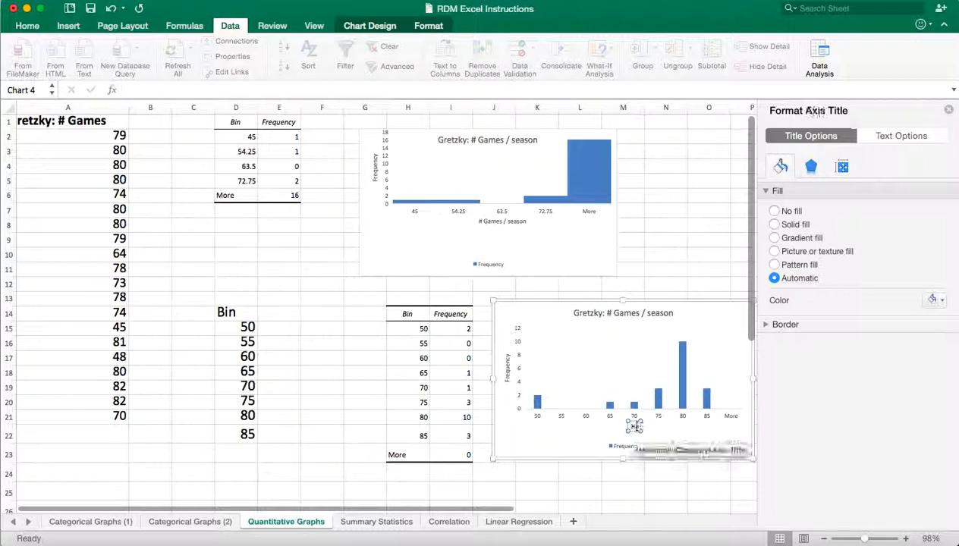
double_click(635, 427)
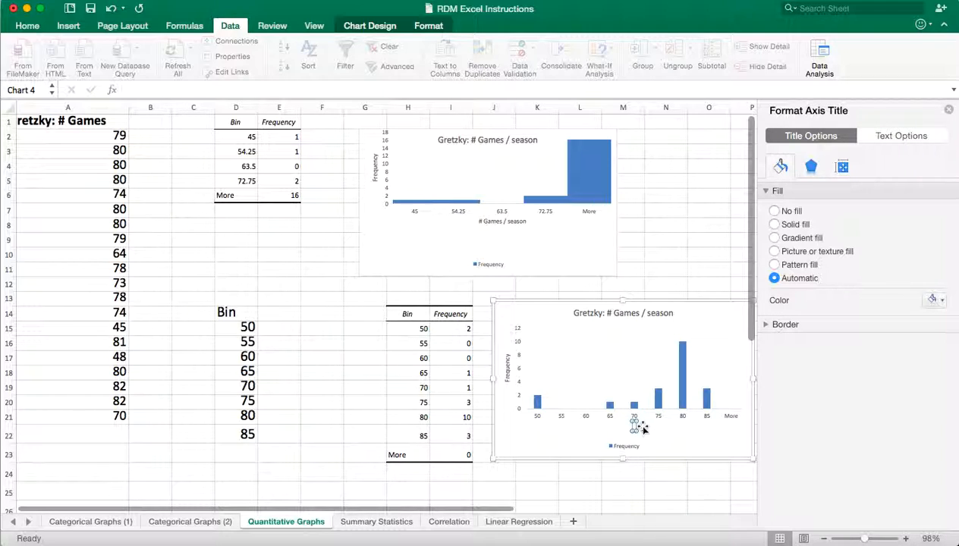
type("# Games / season")
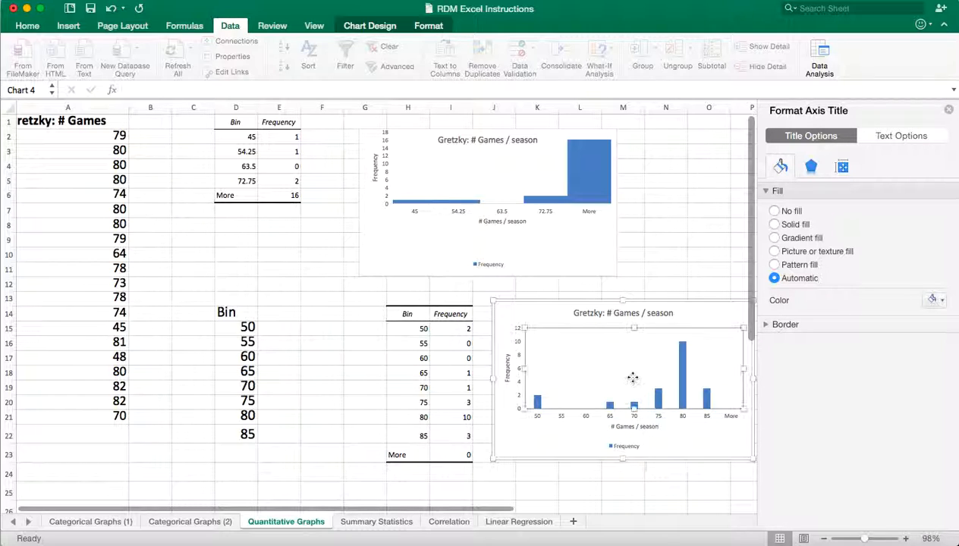
Step: Set the gap width of the new histogram's Frequency series to 0% and deselect the chart
left_click(632, 377)
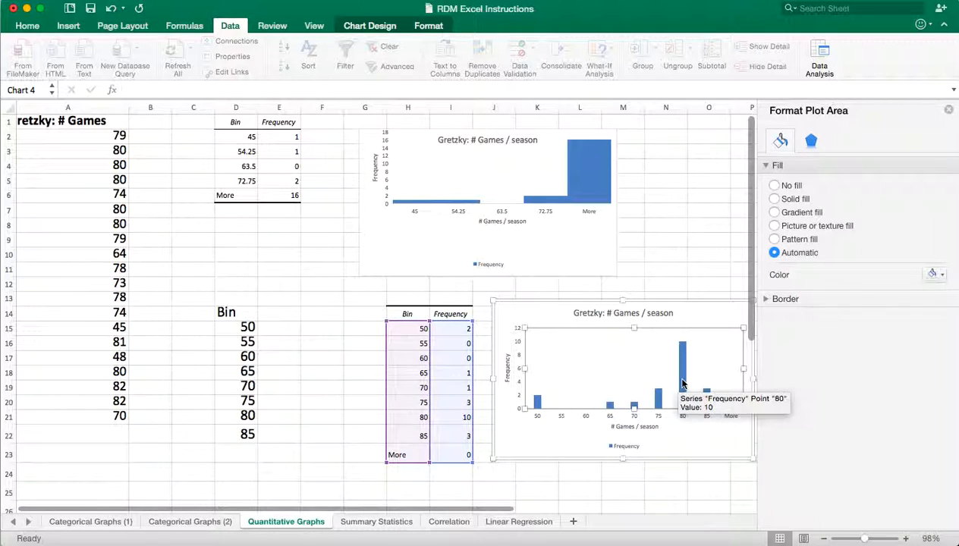
left_click(682, 375)
left_click(683, 375)
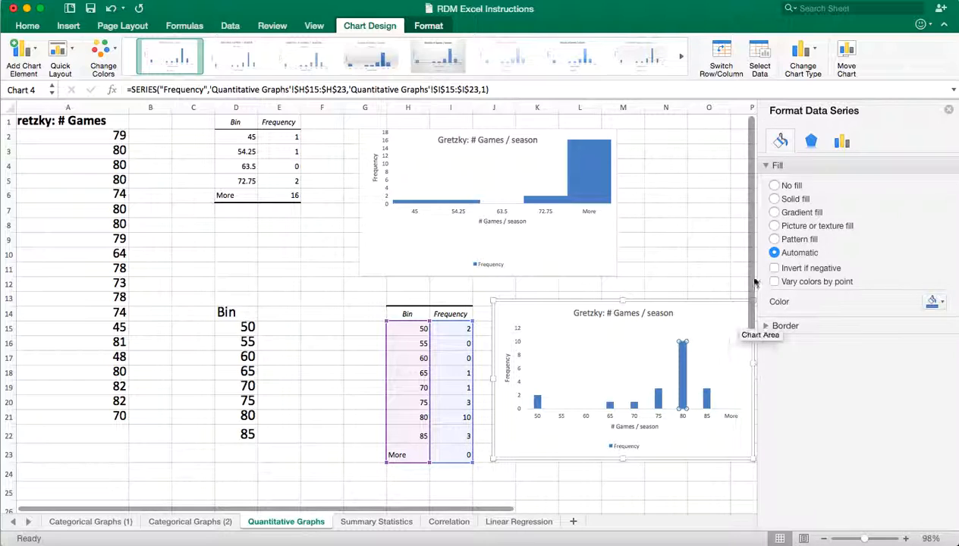
left_click(619, 371)
left_click(659, 398)
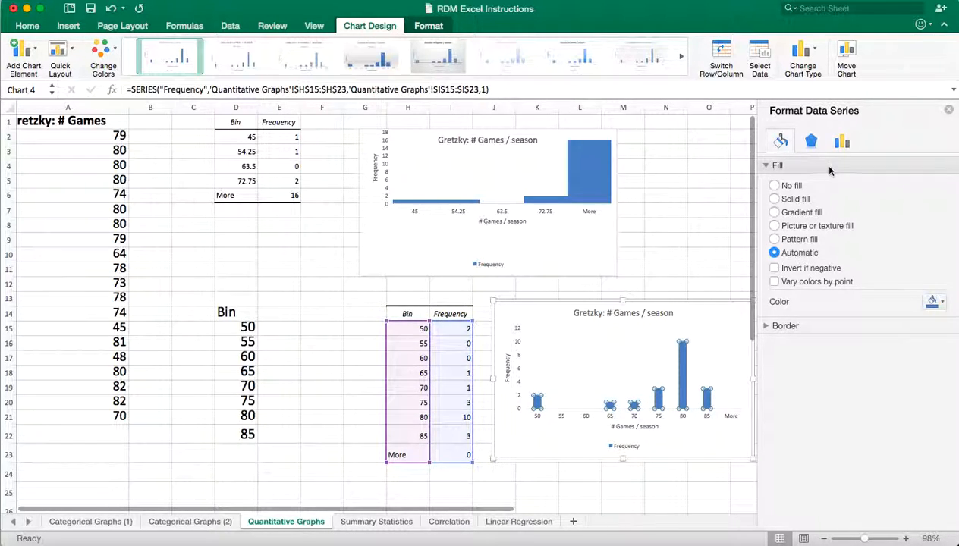
left_click(841, 143)
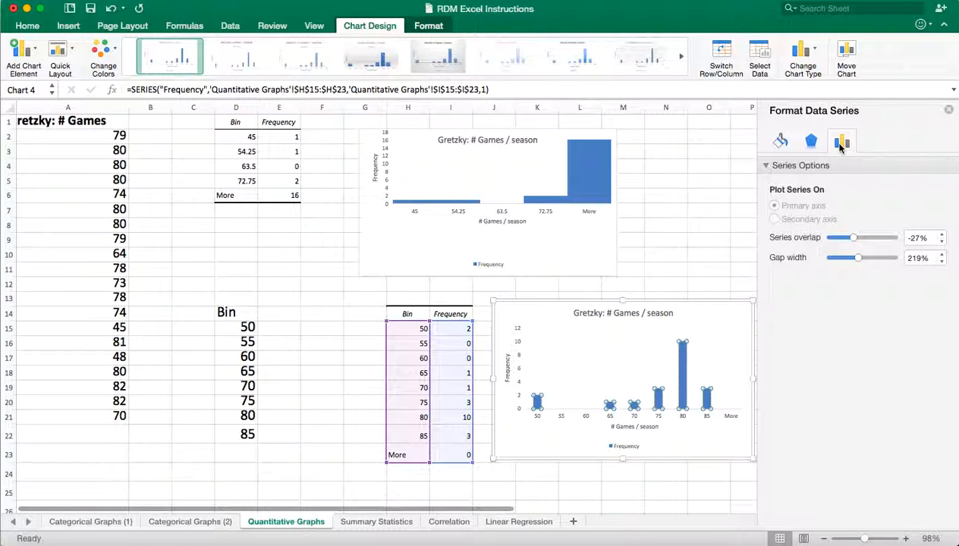
left_click_drag(858, 258, 830, 259)
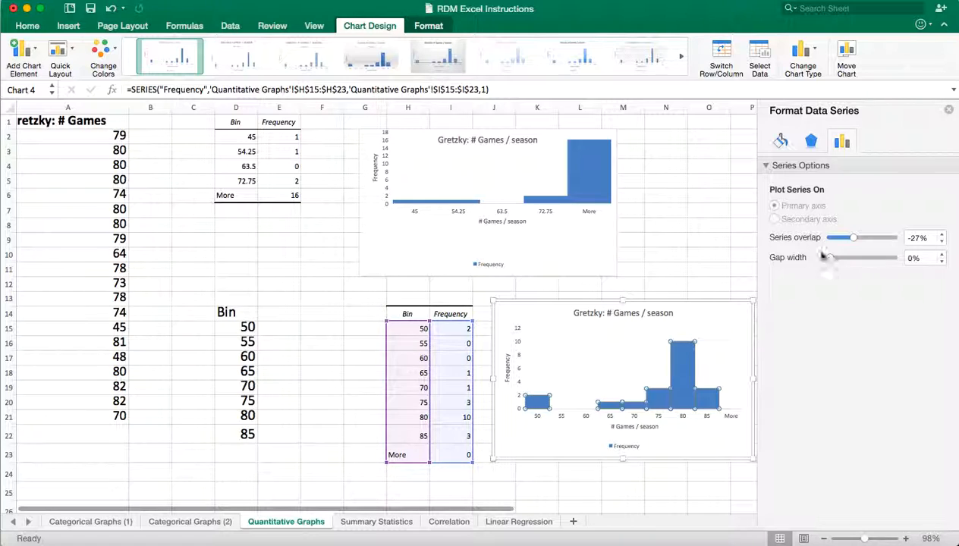
left_click(696, 255)
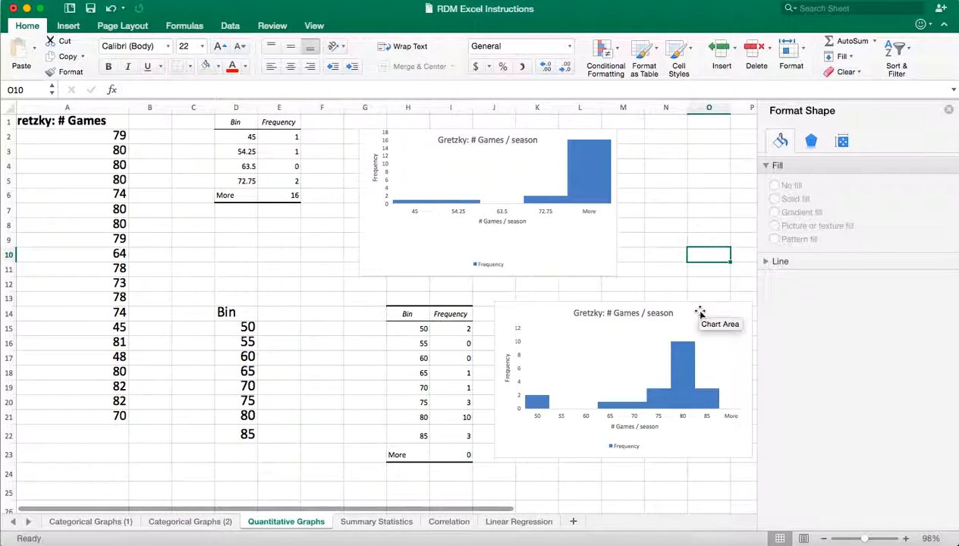
Step: Examine the new histogram's bars for the 75, 80 and 85 bins against the horizontal axis
mouse_move(705, 409)
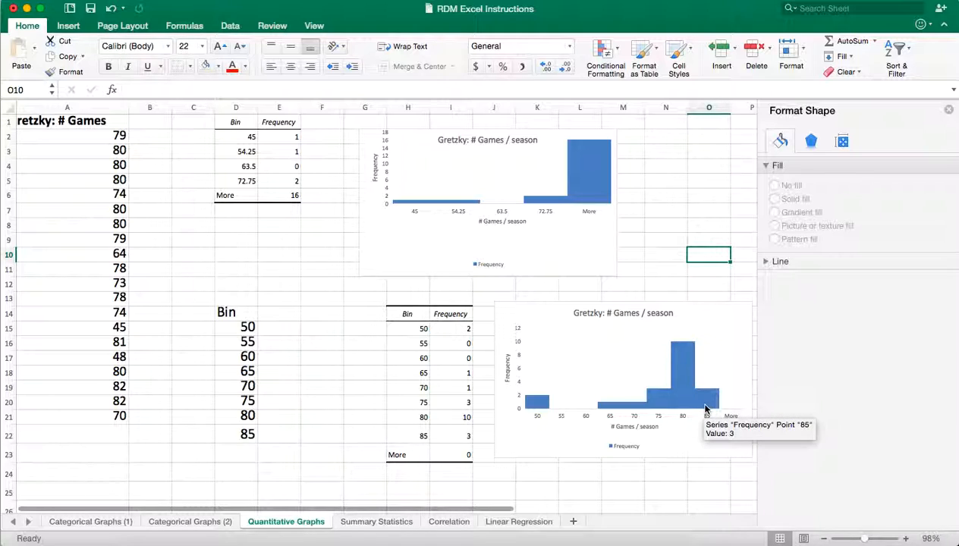
mouse_move(666, 410)
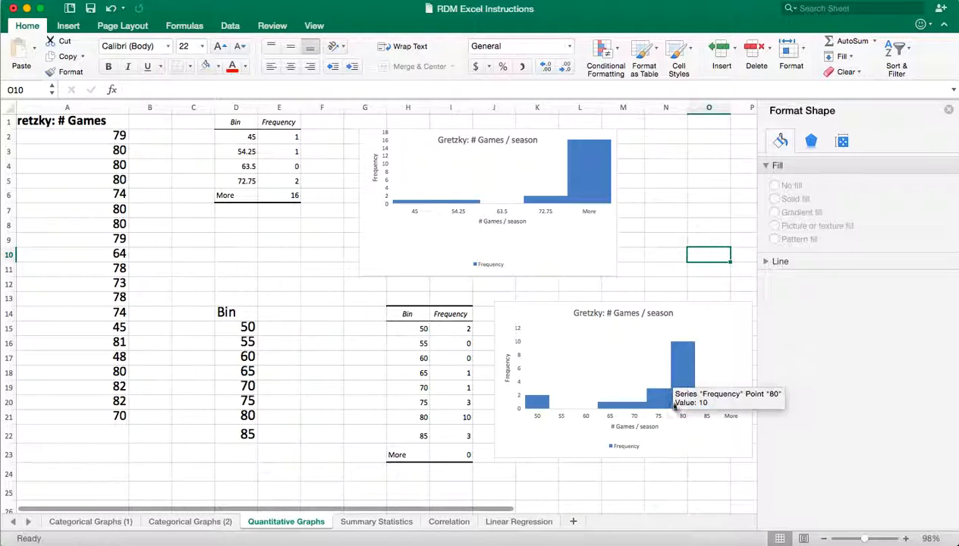
mouse_move(661, 392)
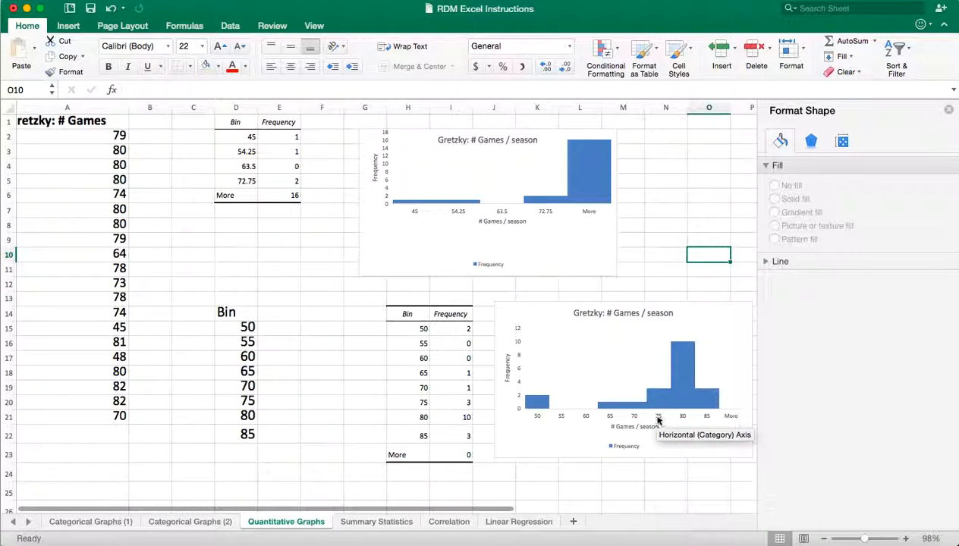